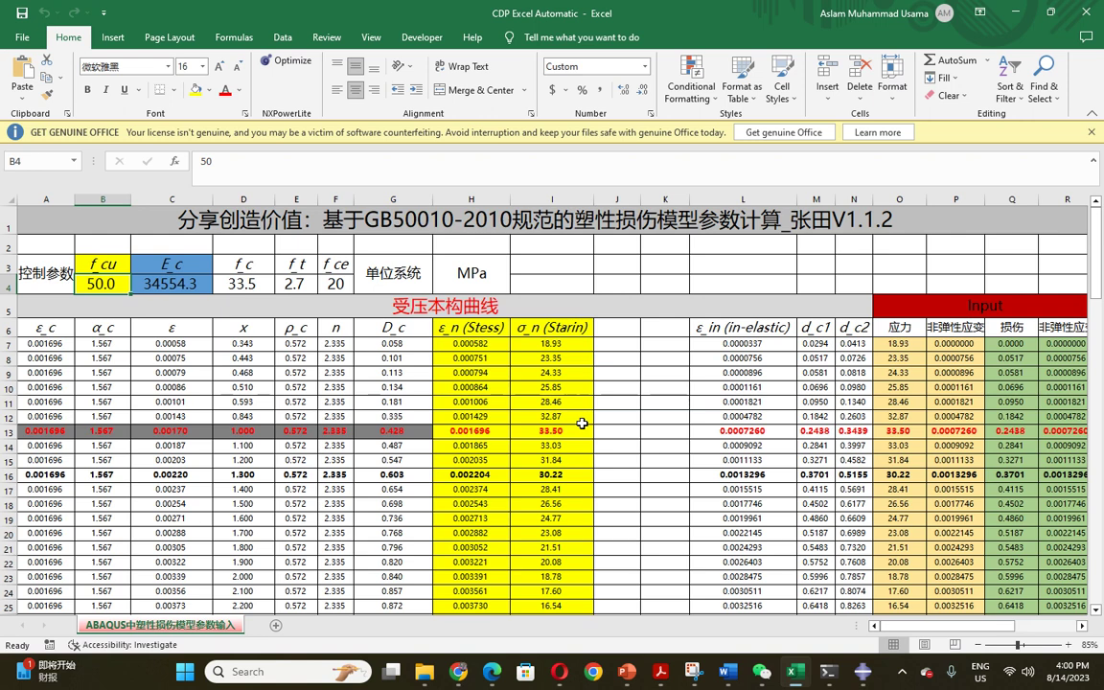
# Scroll through the Excel CDP calculator's compression table and input columns for f_cu 50
pyautogui.scroll(-4, 580, 426)
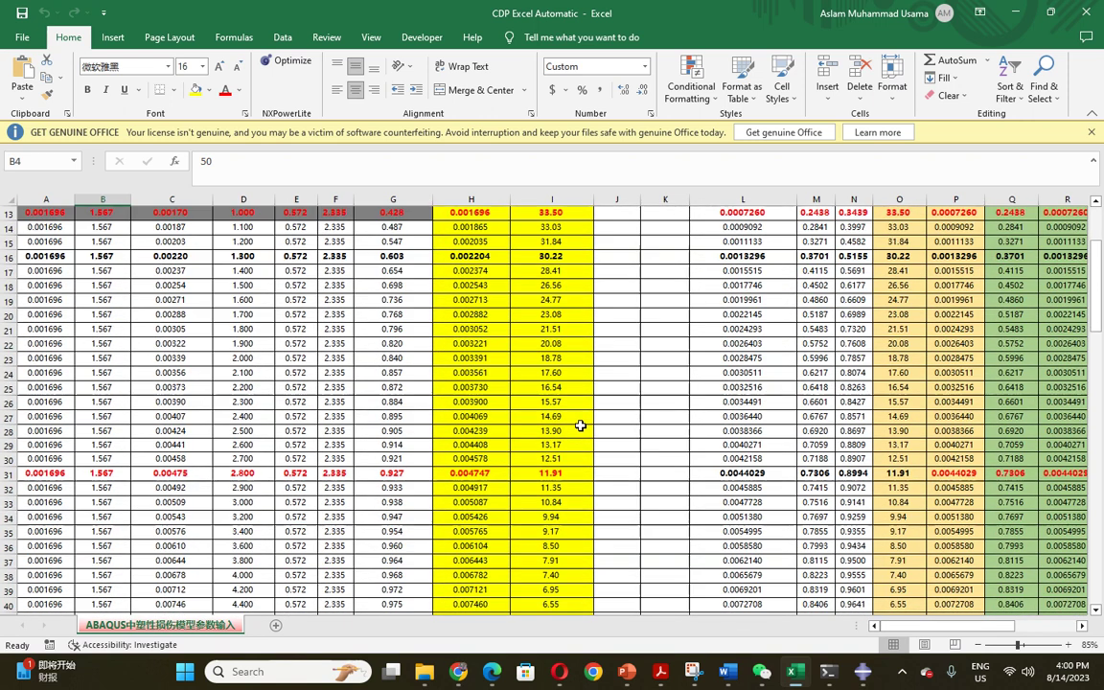
pyautogui.moveTo(891, 627); pyautogui.dragTo(910, 628)
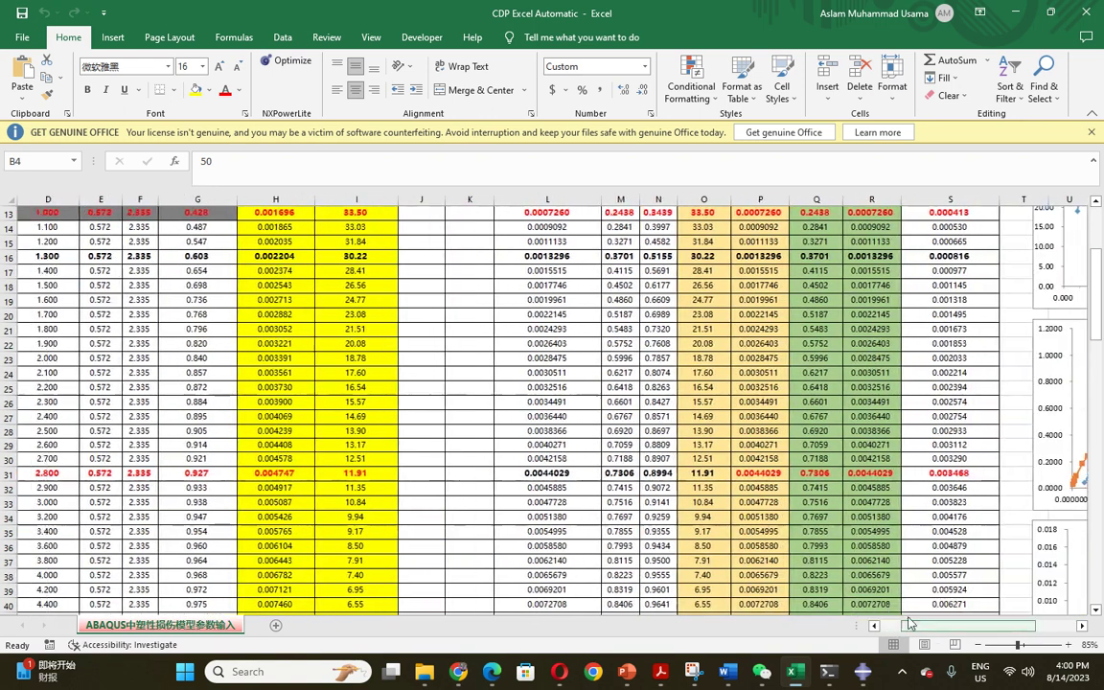
pyautogui.scroll(4, 409, 460)
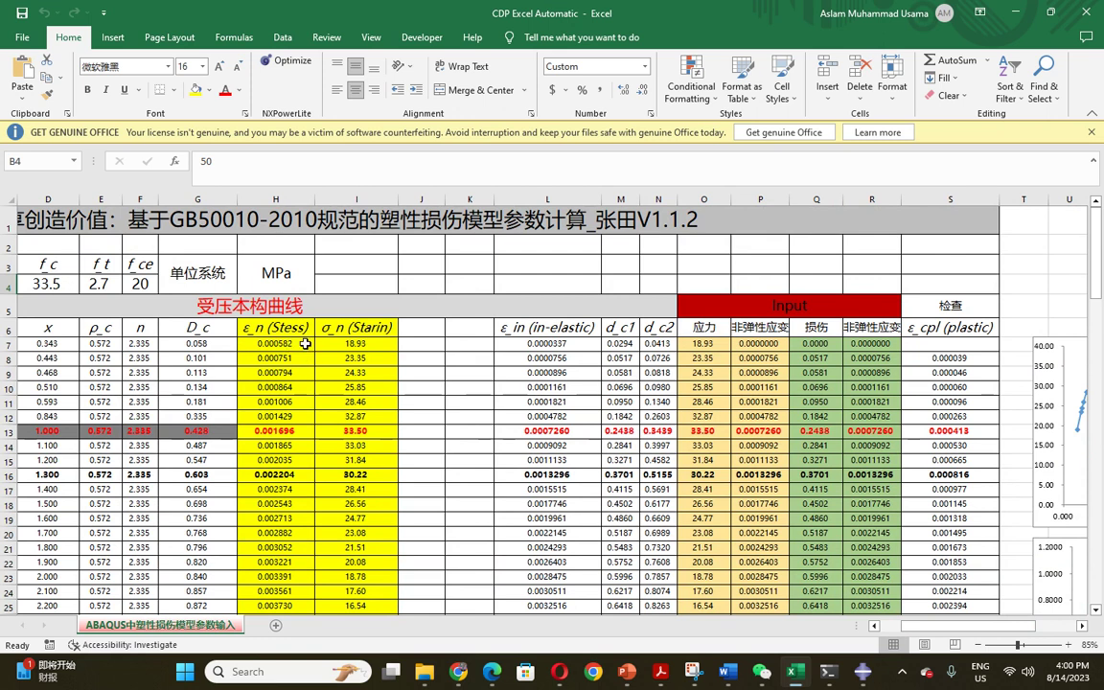
# Open C30's Concrete Damaged Plasticity settings and review its compressive yield stress table
pyautogui.click(863, 675)
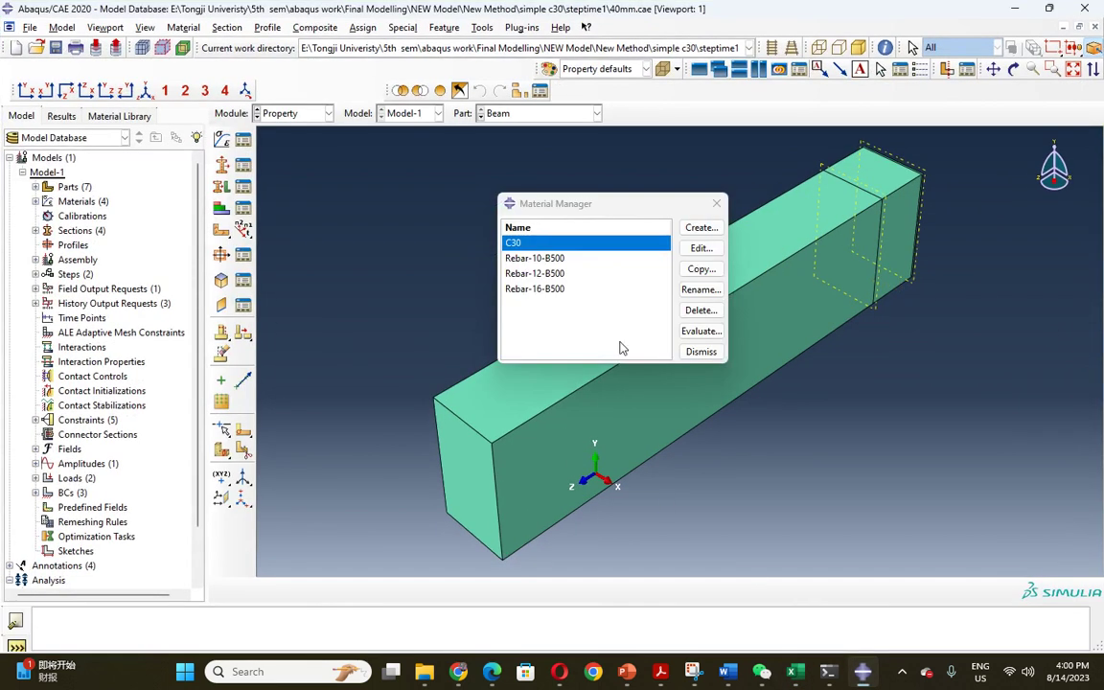
pyautogui.click(698, 248)
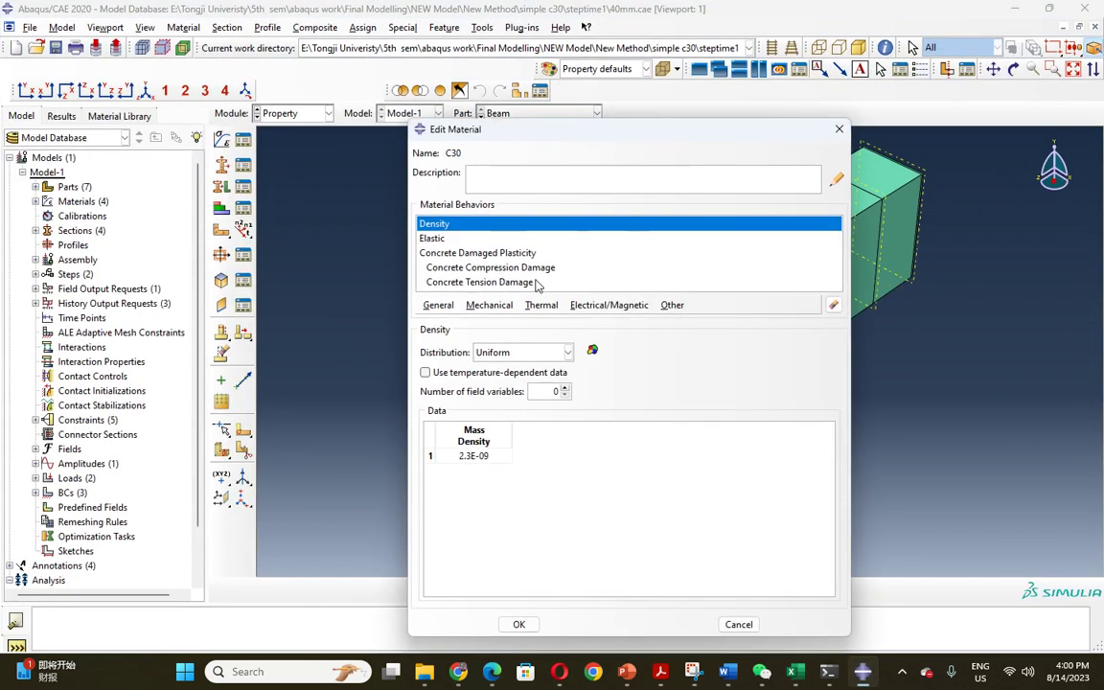
pyautogui.click(487, 269)
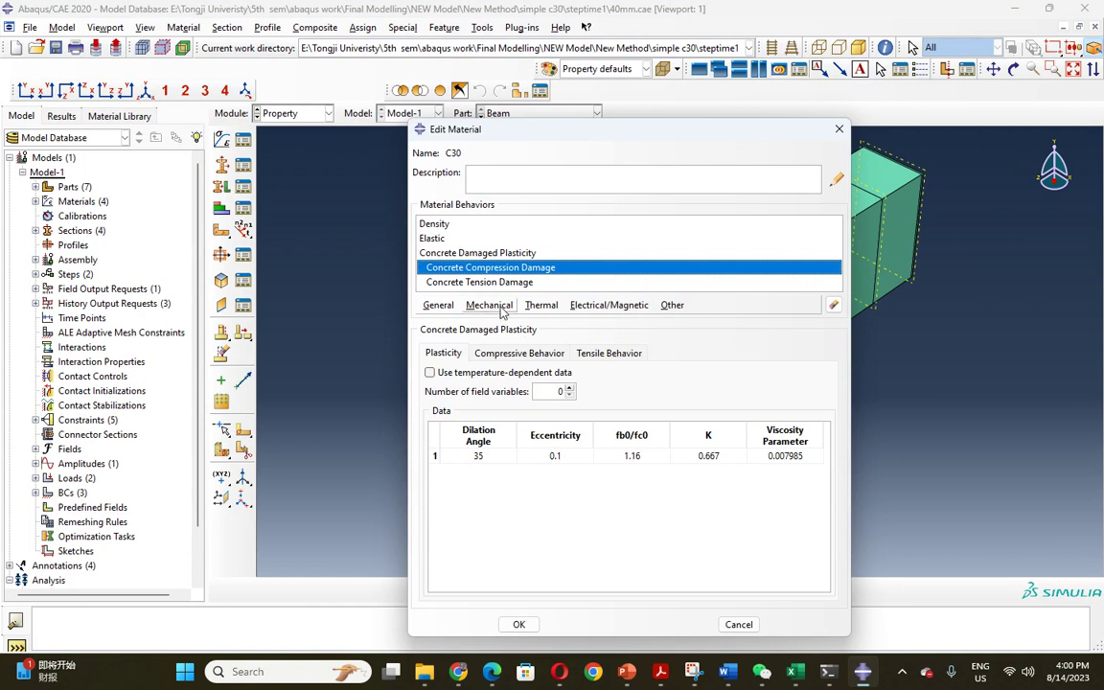
pyautogui.click(484, 353)
pyautogui.scroll(-3, 579, 519)
pyautogui.scroll(-5, 578, 519)
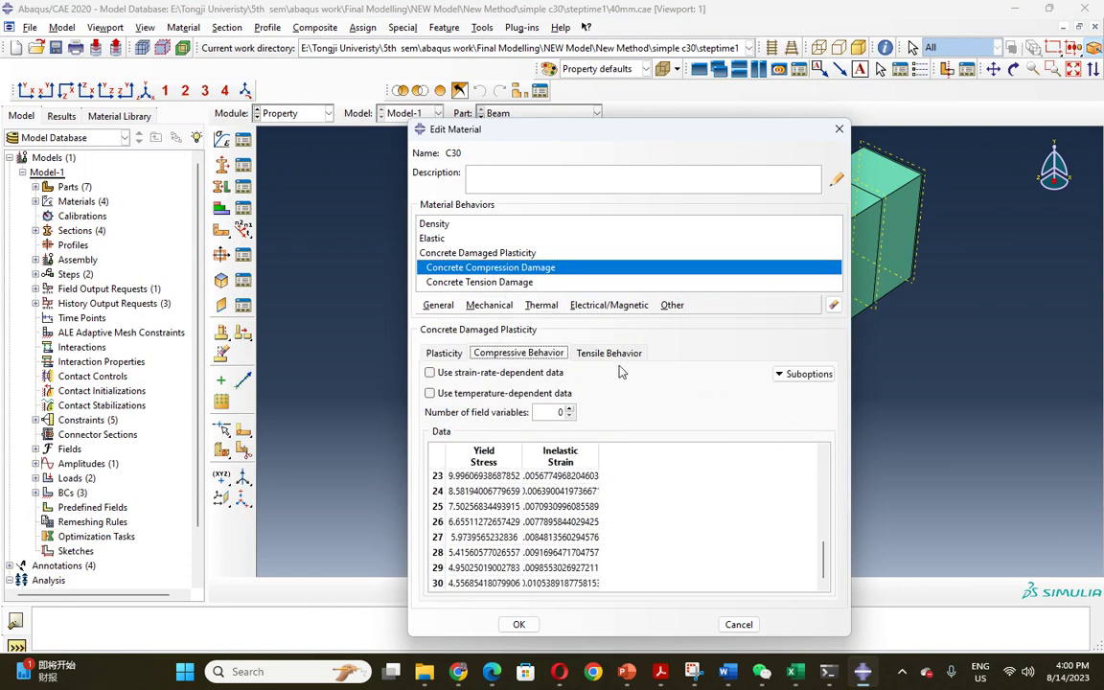
# Review C30's tensile yield stress and cracking strain table, then return to Excel
pyautogui.click(608, 352)
pyautogui.scroll(-3, 563, 514)
pyautogui.scroll(-3, 563, 514)
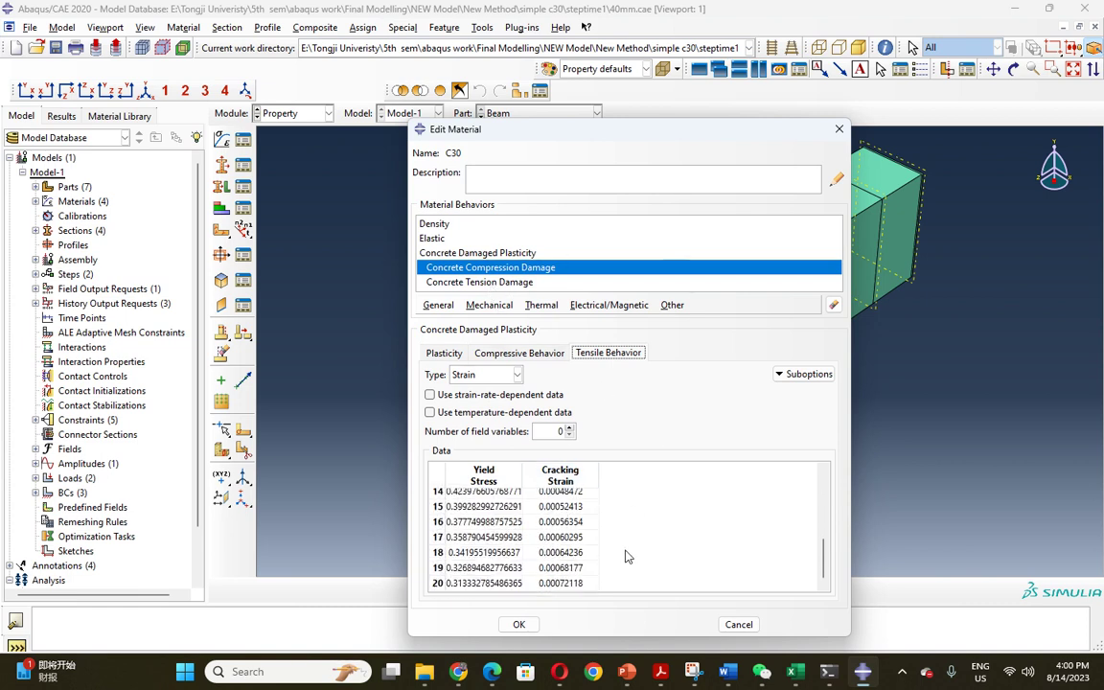
pyautogui.scroll(2, 624, 557)
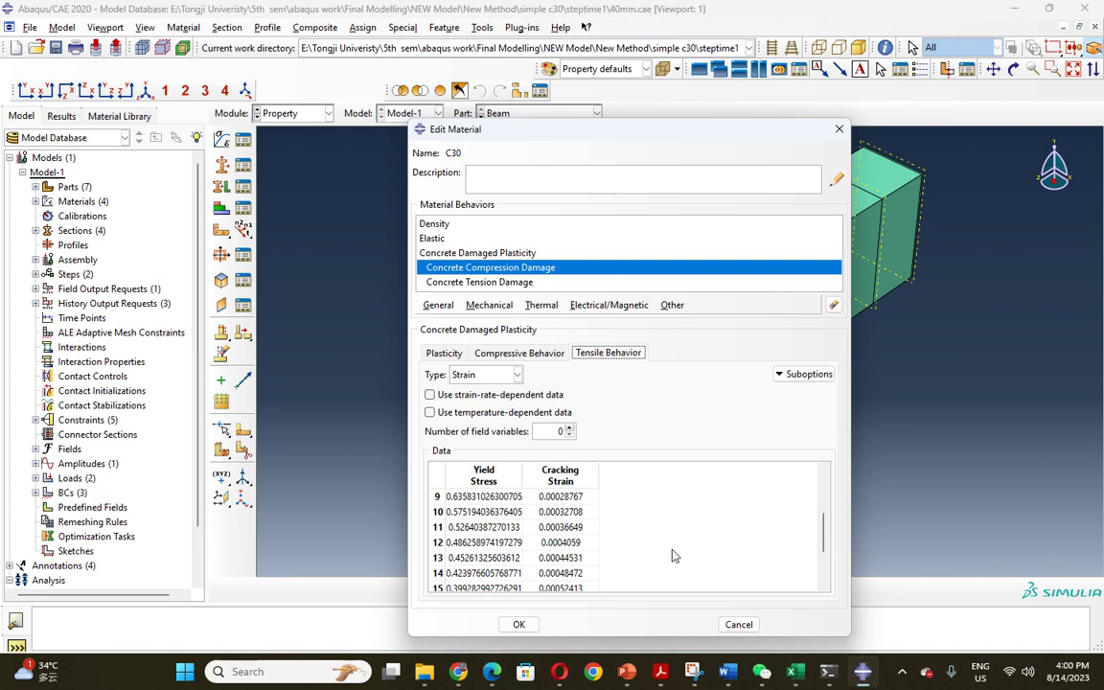
pyautogui.scroll(3, 675, 563)
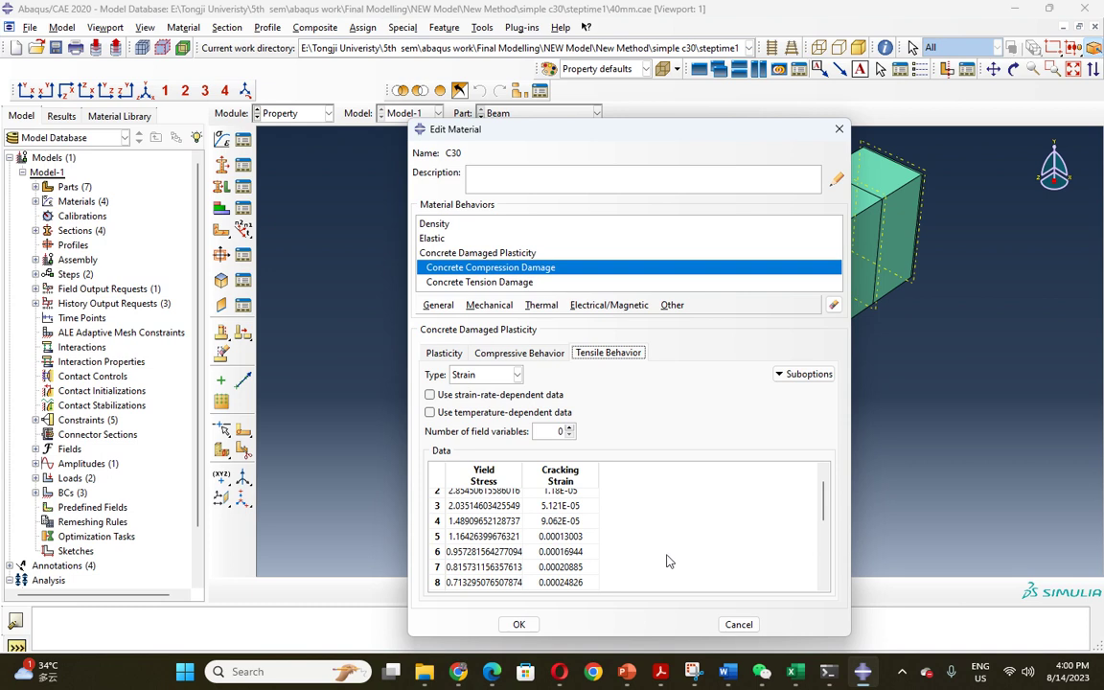
pyautogui.scroll(1, 669, 562)
pyautogui.click(795, 671)
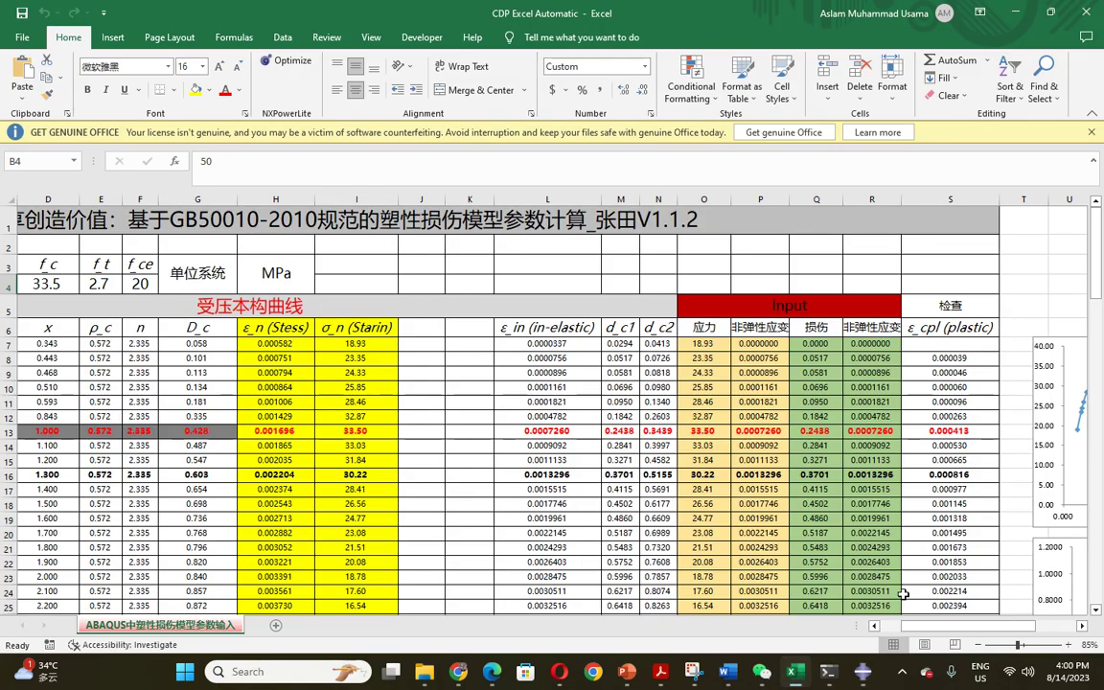
pyautogui.moveTo(938, 626); pyautogui.dragTo(918, 632)
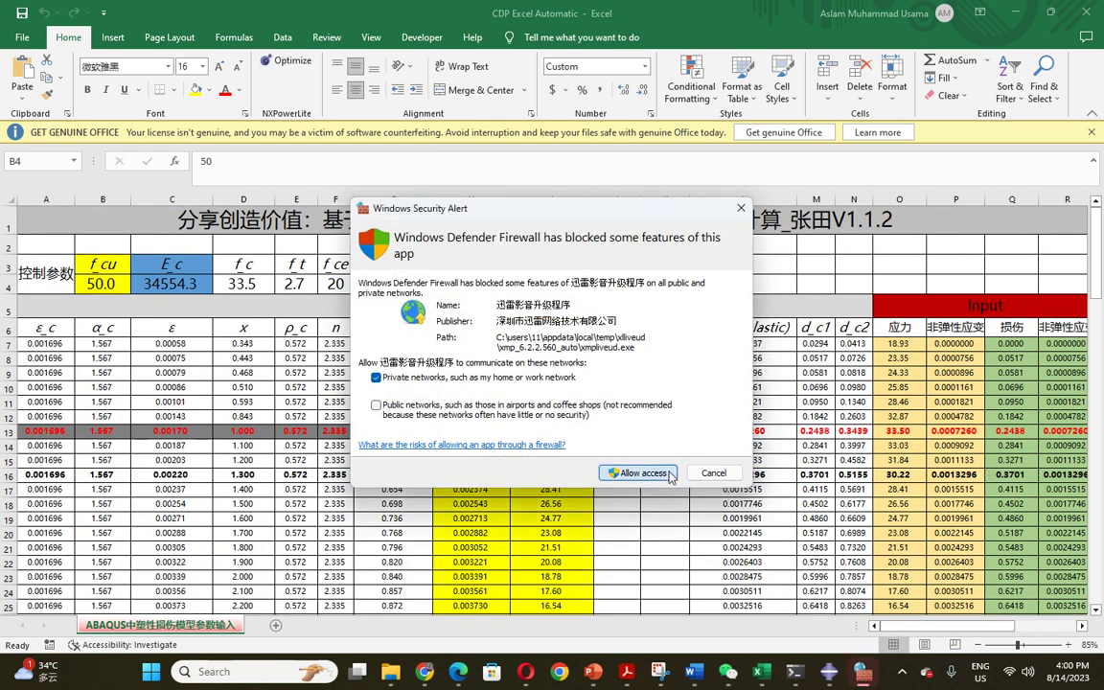
pyautogui.click(670, 473)
pyautogui.click(684, 472)
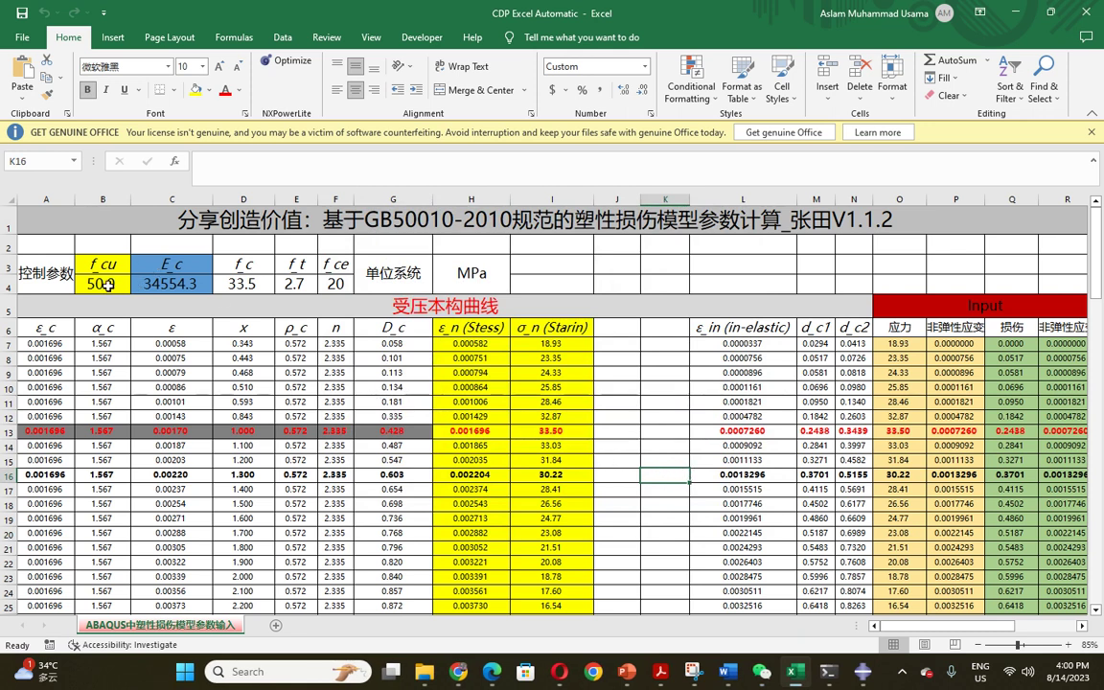
pyautogui.click(107, 285)
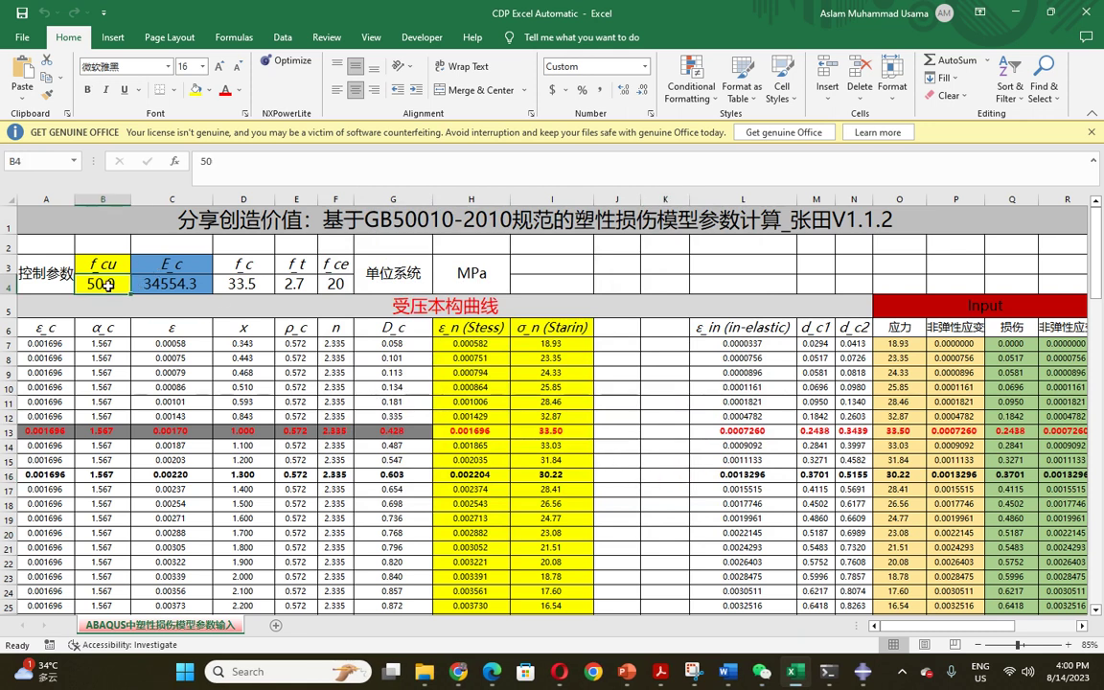
pyautogui.click(461, 328)
pyautogui.click(533, 329)
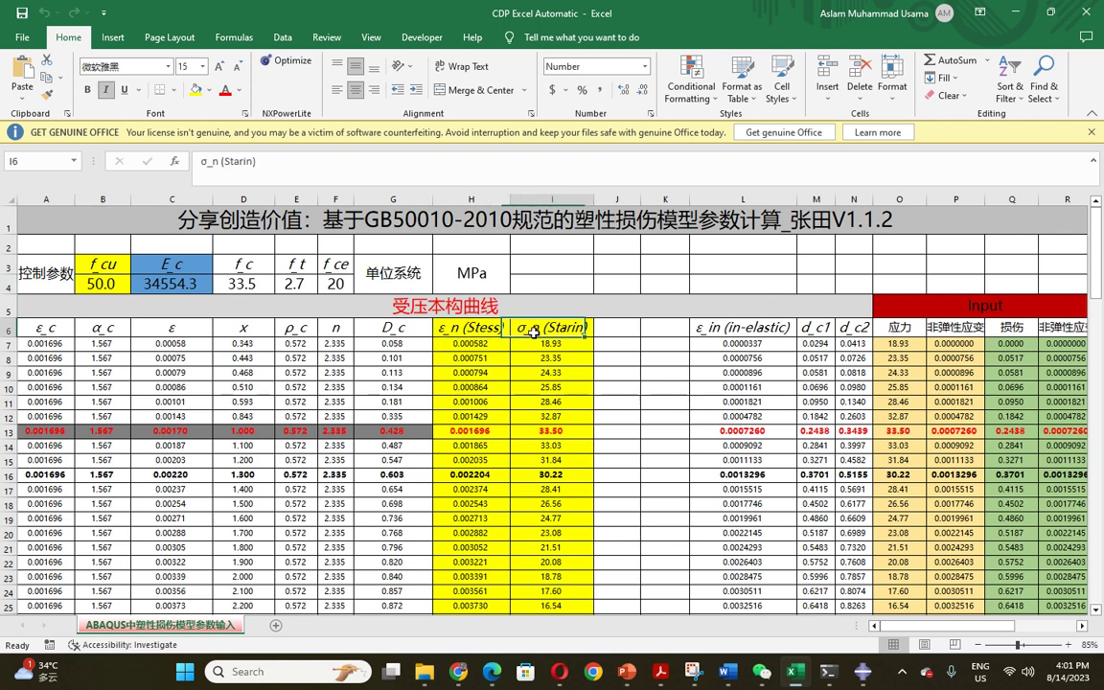
pyautogui.hscroll(5, 845, 558)
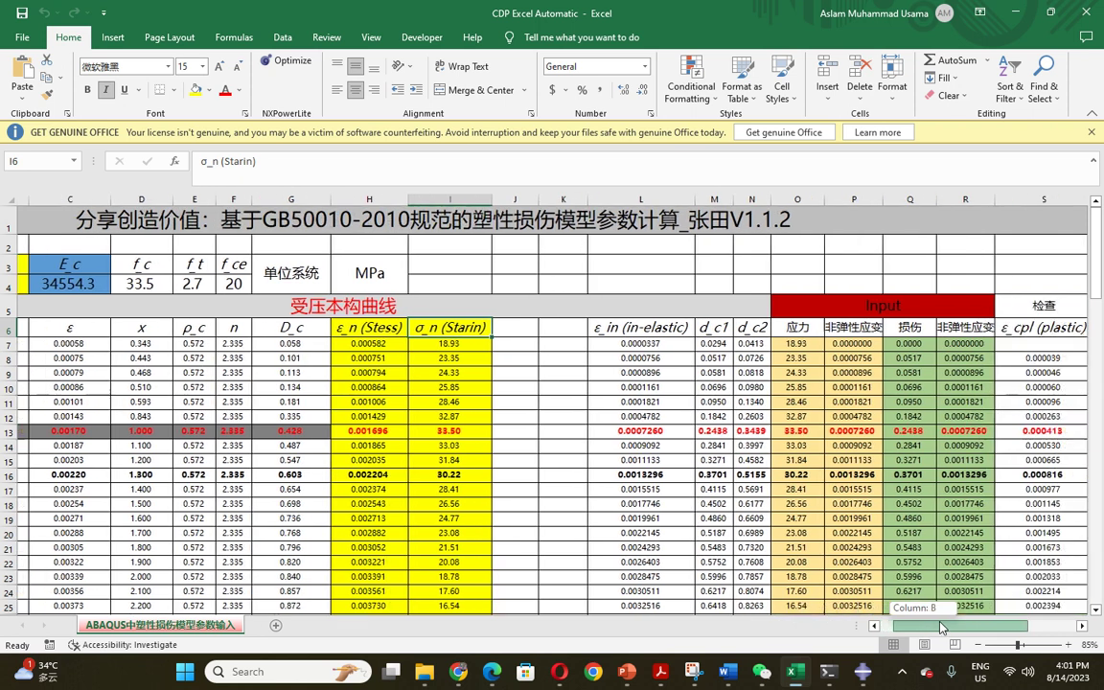
pyautogui.scroll(-3, 798, 505)
pyautogui.scroll(3, 798, 505)
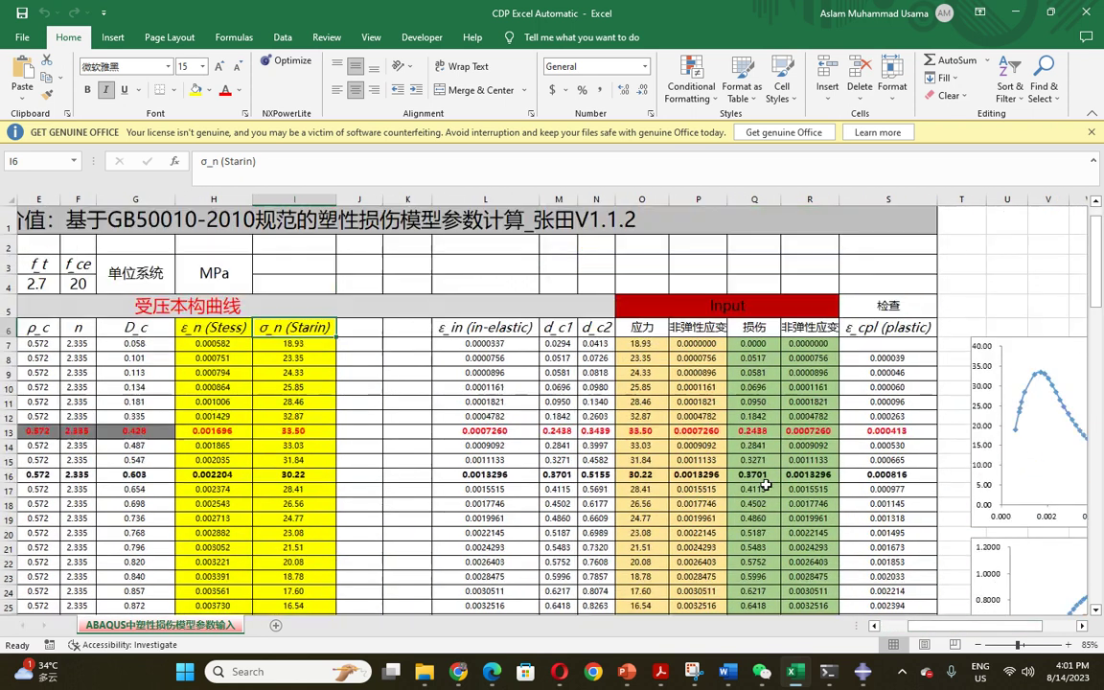
pyautogui.moveTo(640, 344); pyautogui.dragTo(698, 416)
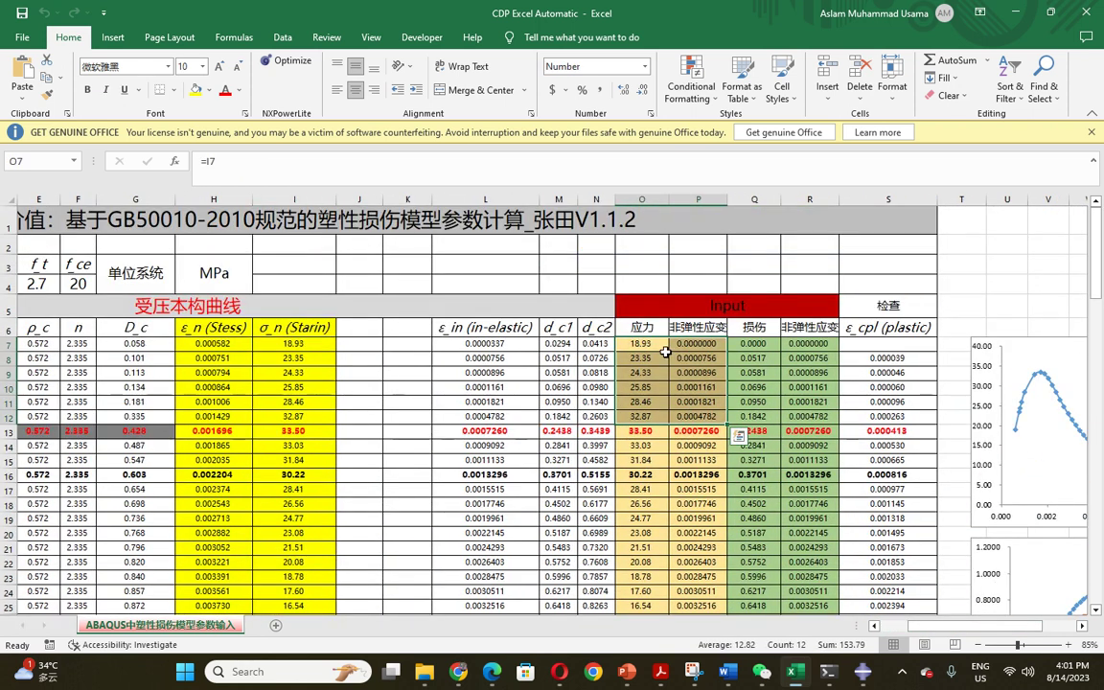
pyautogui.scroll(-5, 707, 400)
pyautogui.scroll(5, 662, 331)
pyautogui.moveTo(754, 344); pyautogui.dragTo(795, 459)
pyautogui.scroll(-5, 760, 453)
pyautogui.scroll(-16, 760, 452)
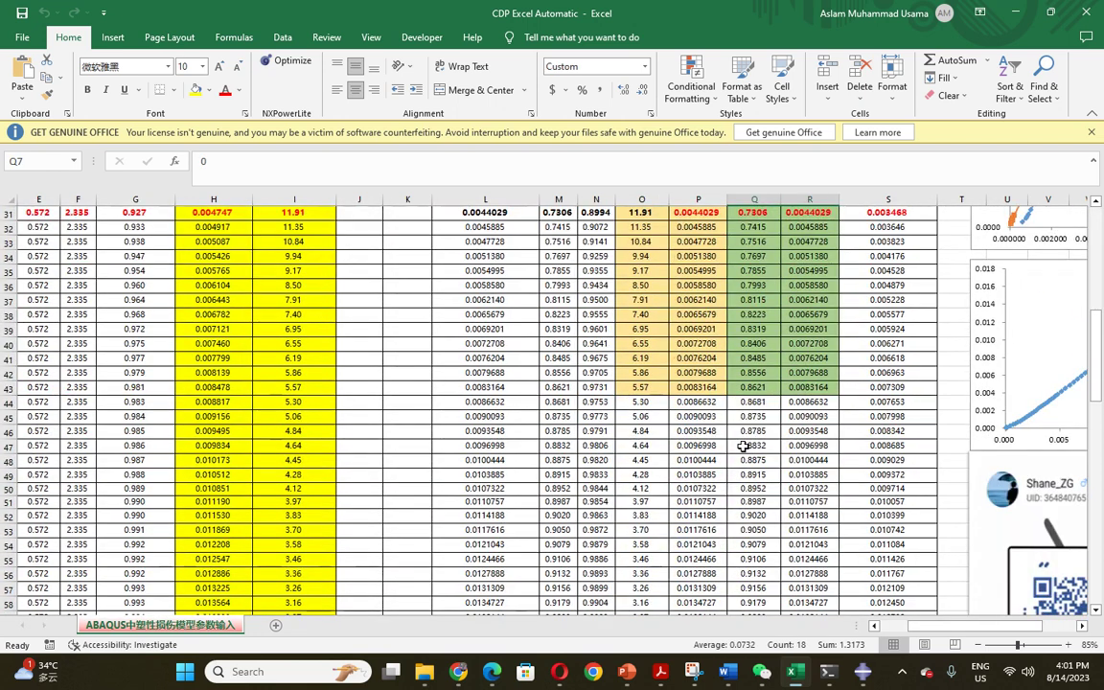
pyautogui.moveTo(595, 384); pyautogui.dragTo(618, 548)
pyautogui.moveTo(698, 383); pyautogui.dragTo(718, 516)
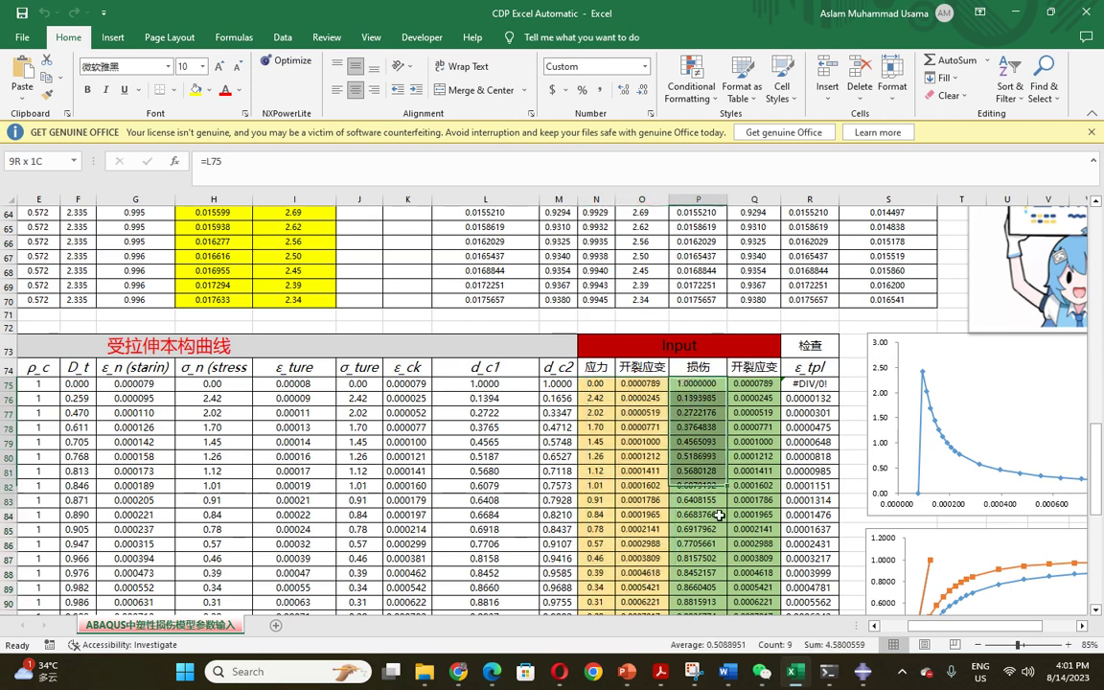
pyautogui.click(754, 428)
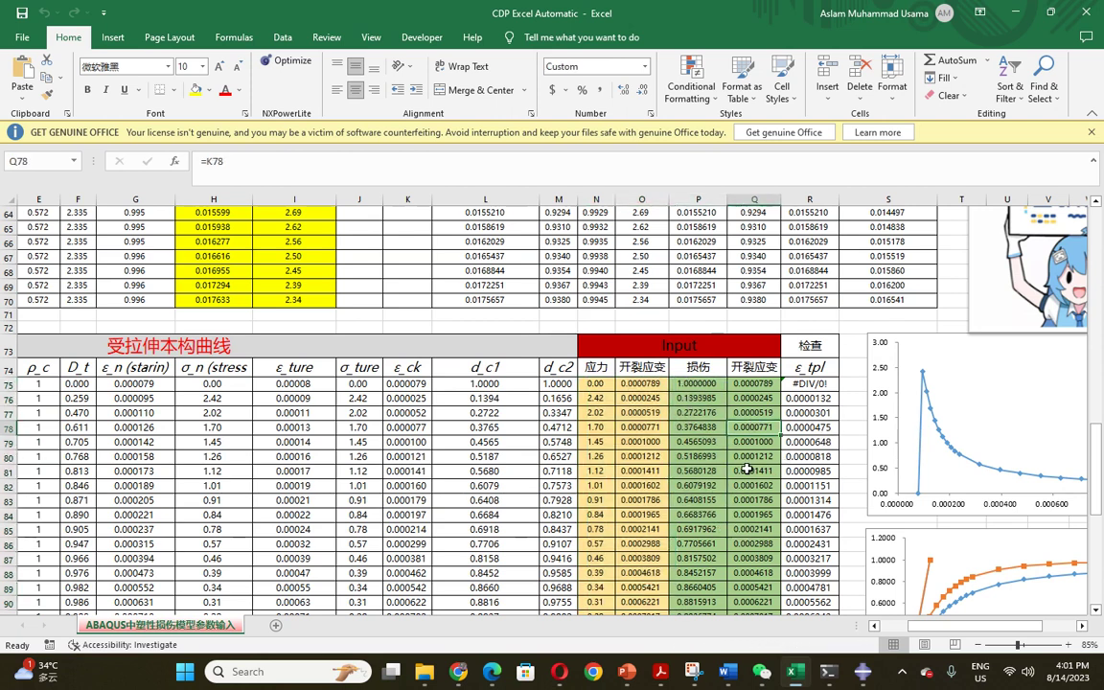
pyautogui.hscroll(3, 843, 556)
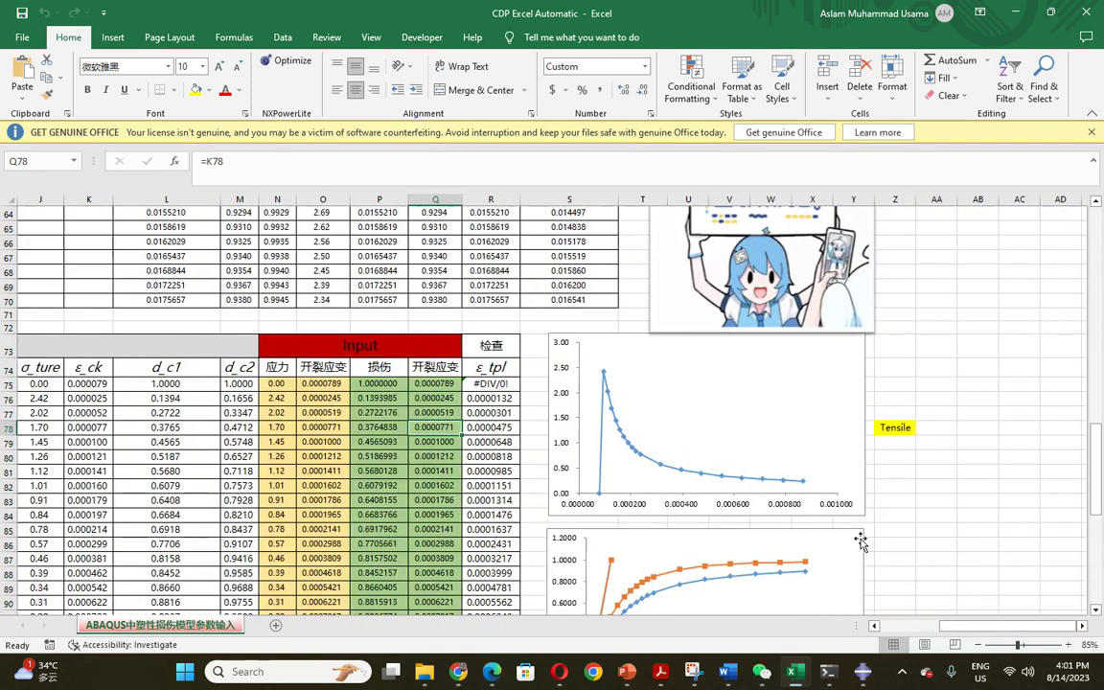
pyautogui.scroll(15, 860, 542)
pyautogui.click(752, 343)
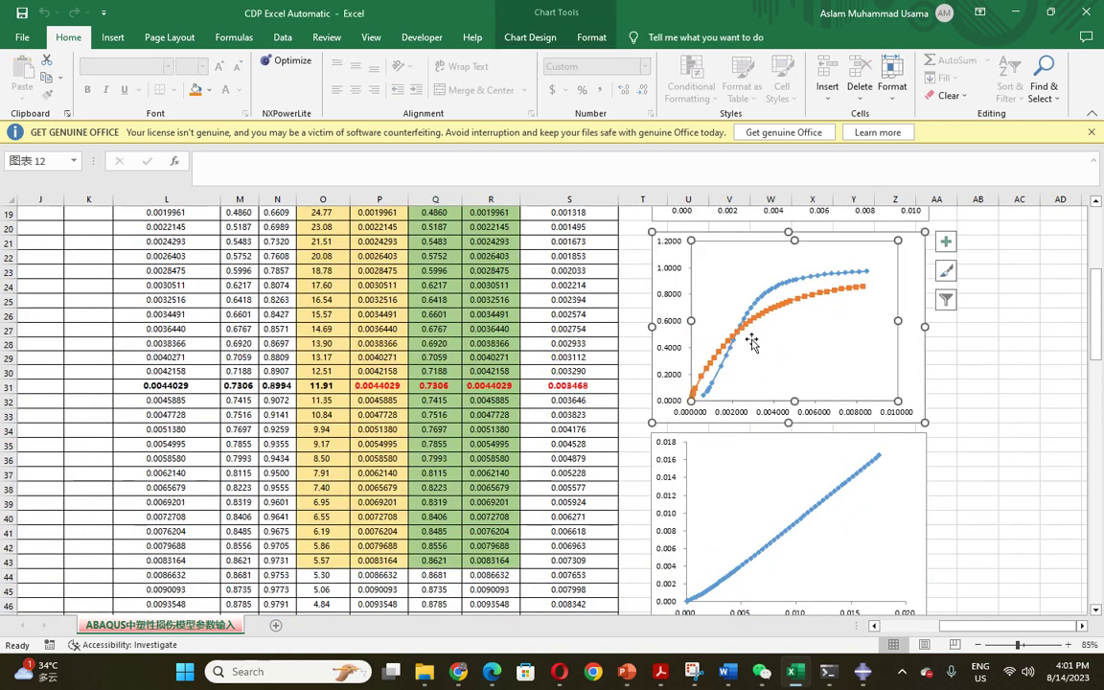
pyautogui.scroll(5, 753, 343)
pyautogui.click(672, 316)
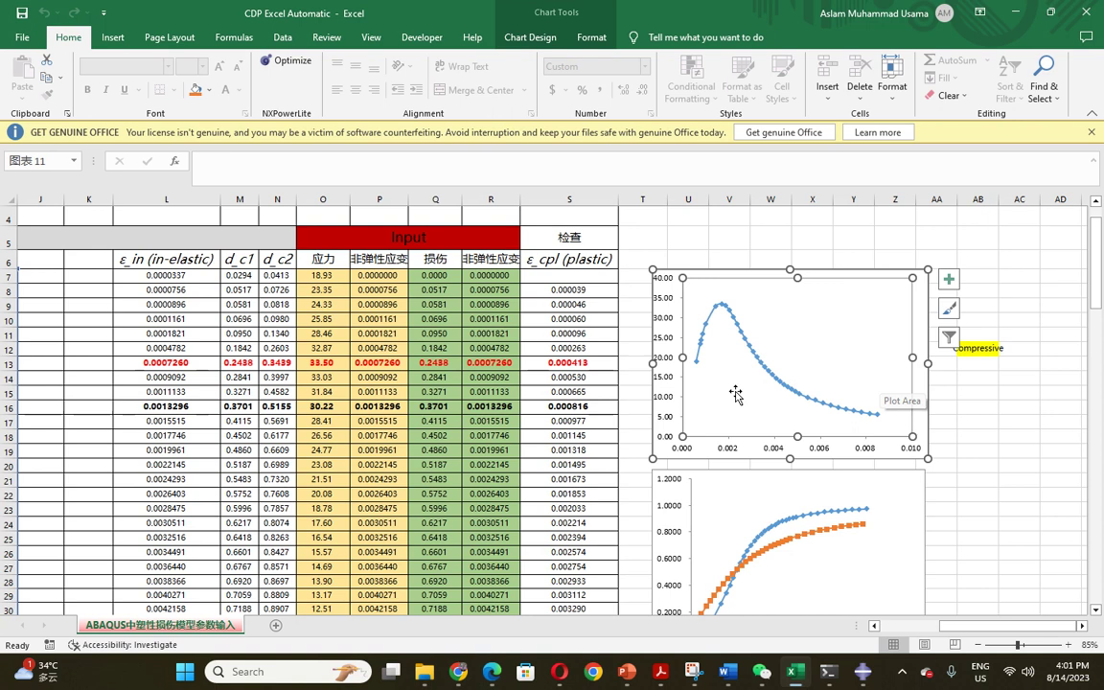
pyautogui.moveTo(1006, 625); pyautogui.dragTo(939, 625)
pyautogui.scroll(1, 245, 385)
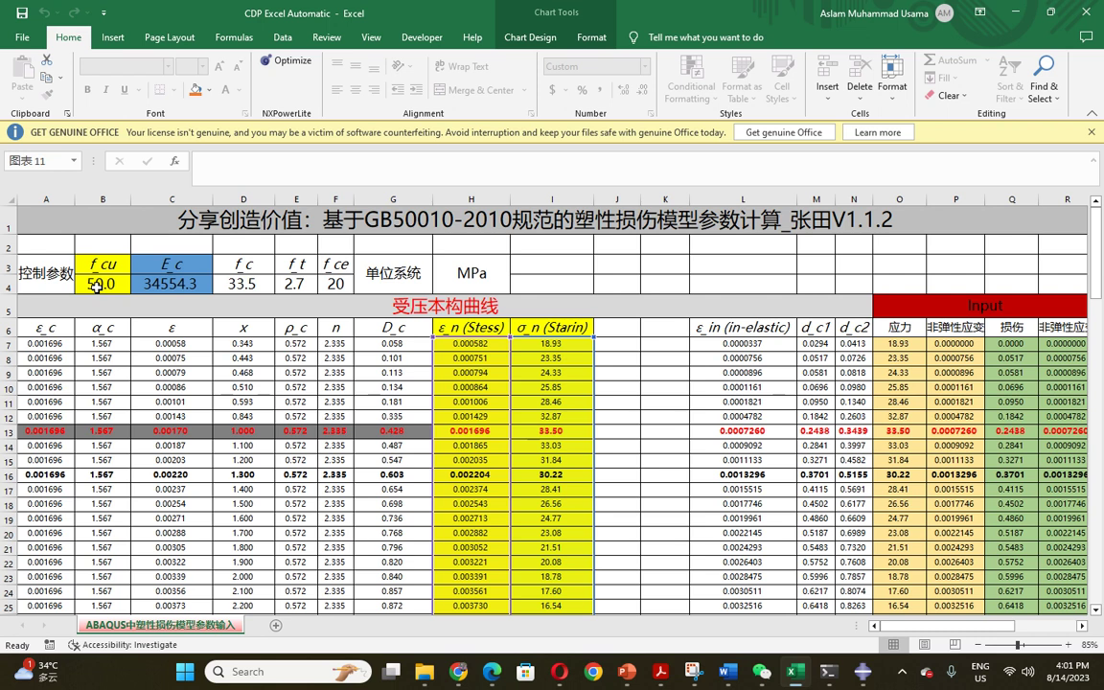
# Set f_cu (B4) and f_c (D4) to 30, giving E_c 29791.5 and f_t 2.6
pyautogui.click(95, 286)
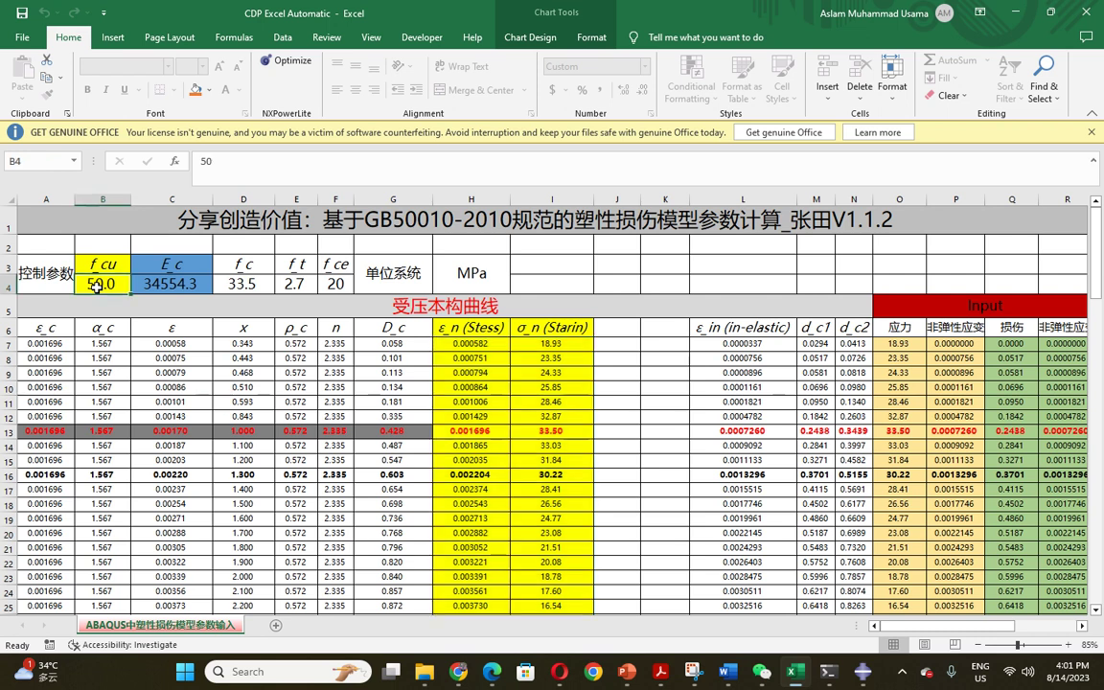
pyautogui.write('30')
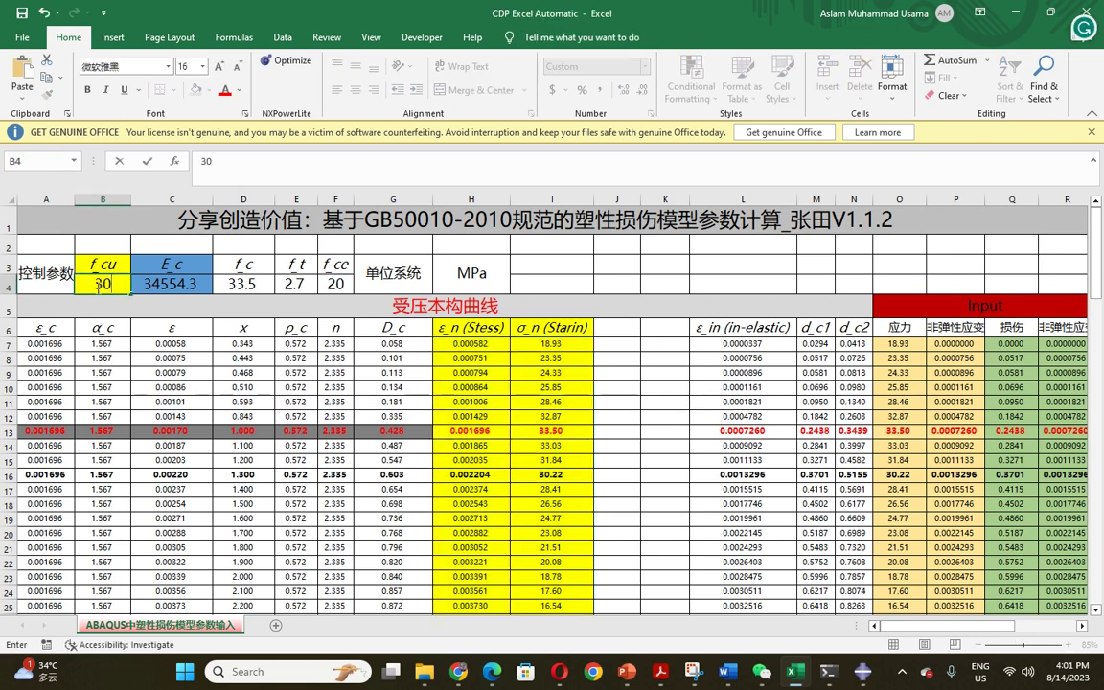
pyautogui.click(248, 287)
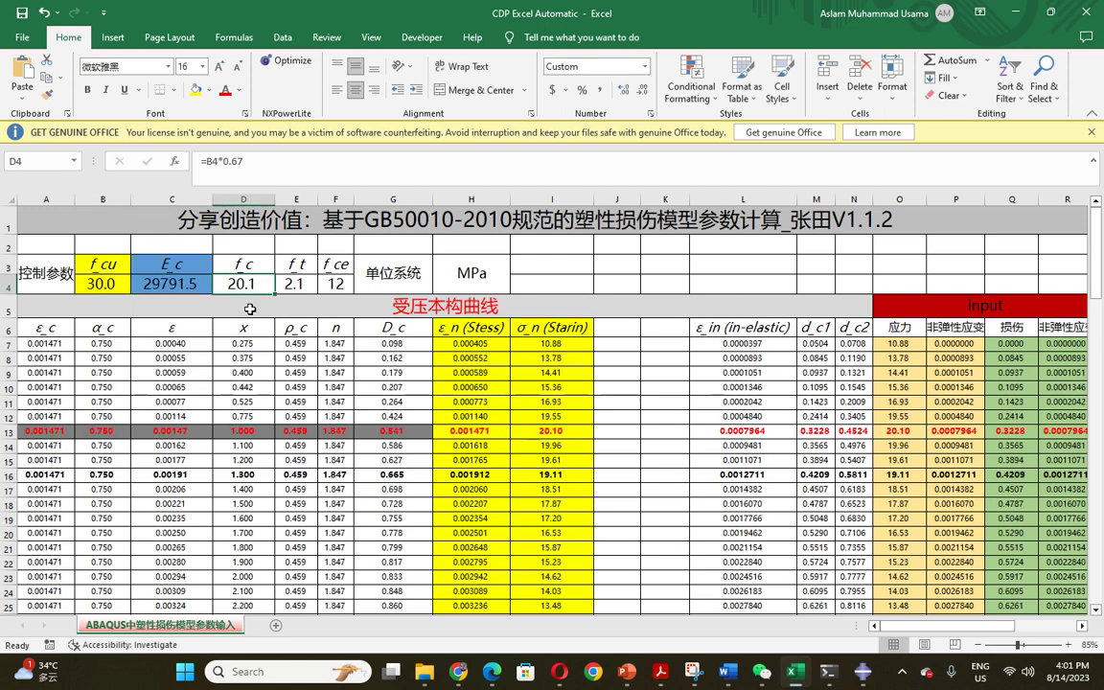
pyautogui.write('30')
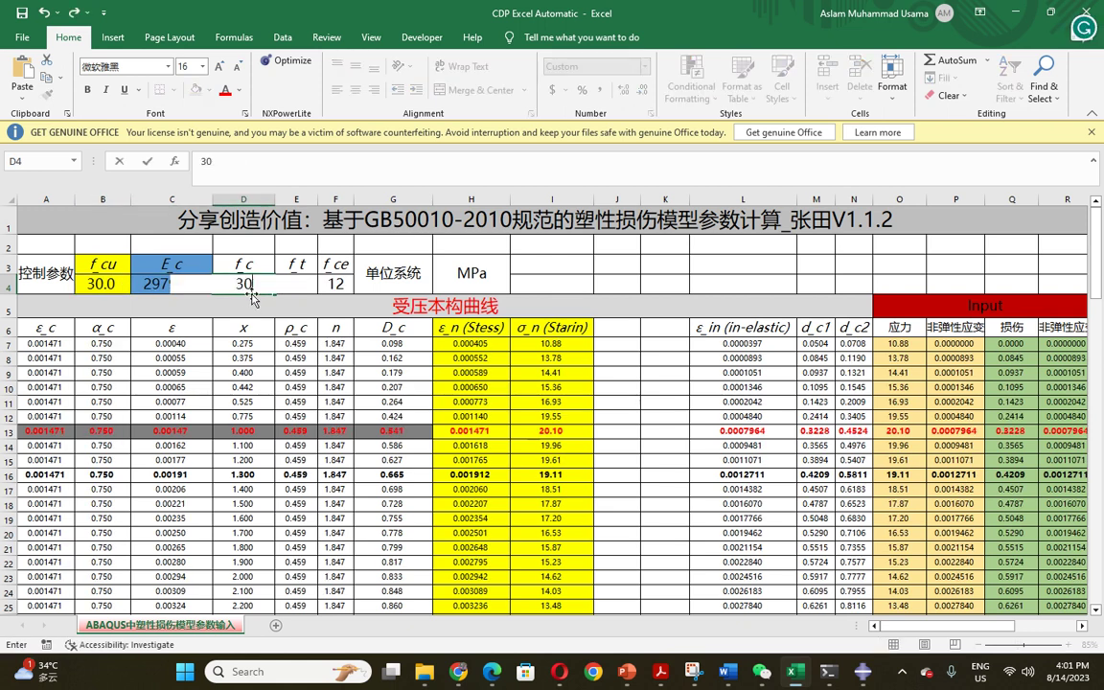
pyautogui.click(643, 359)
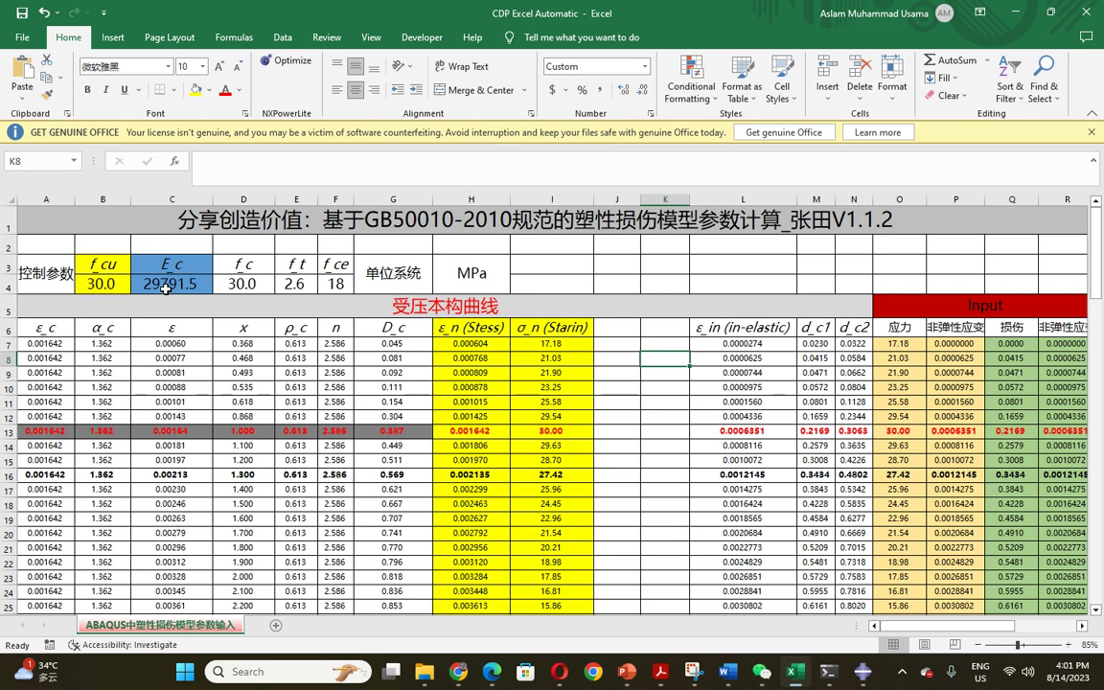
pyautogui.click(196, 284)
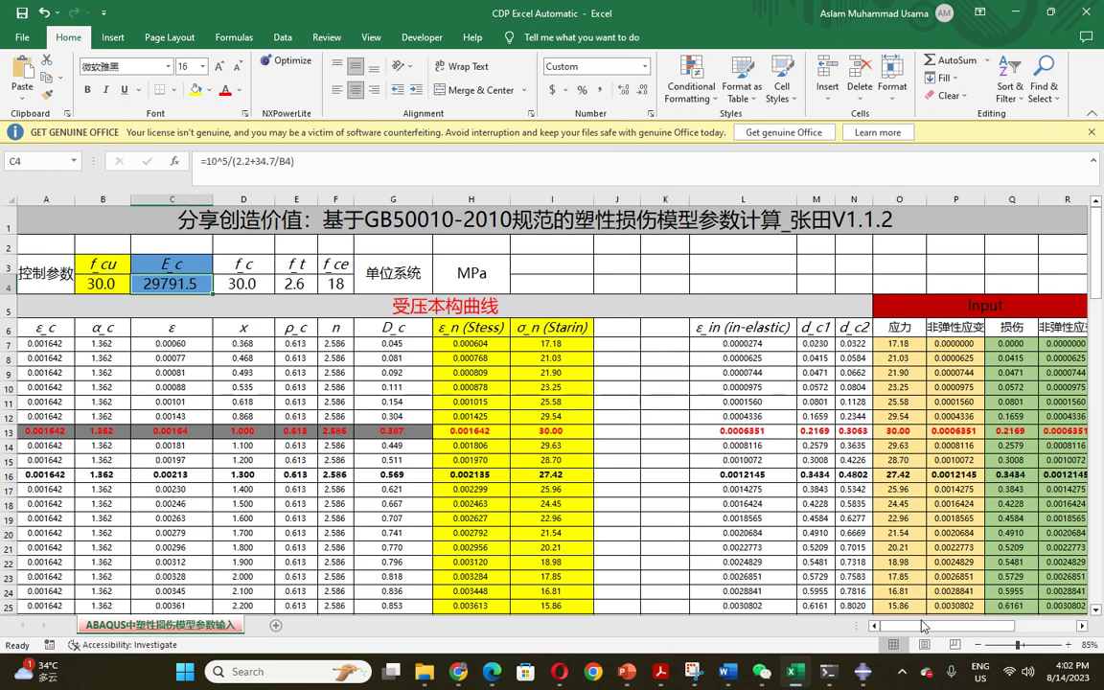
# Copy the compressive stress and inelastic strain values in O7:P43
pyautogui.moveTo(923, 630); pyautogui.dragTo(975, 630)
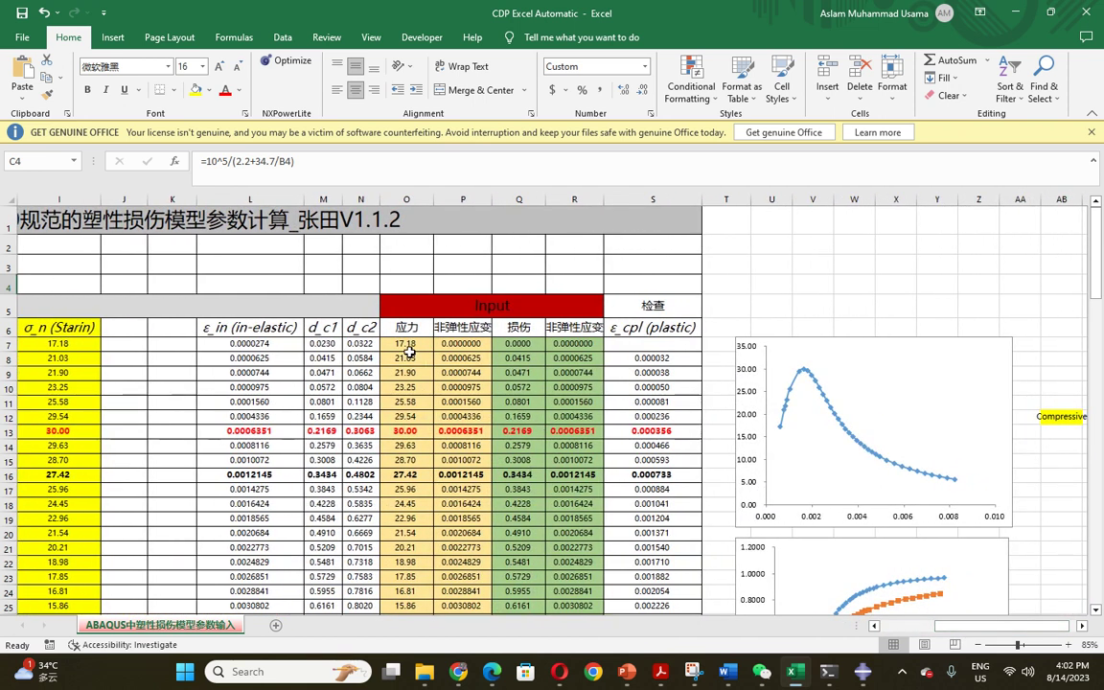
pyautogui.moveTo(404, 343); pyautogui.dragTo(462, 444)
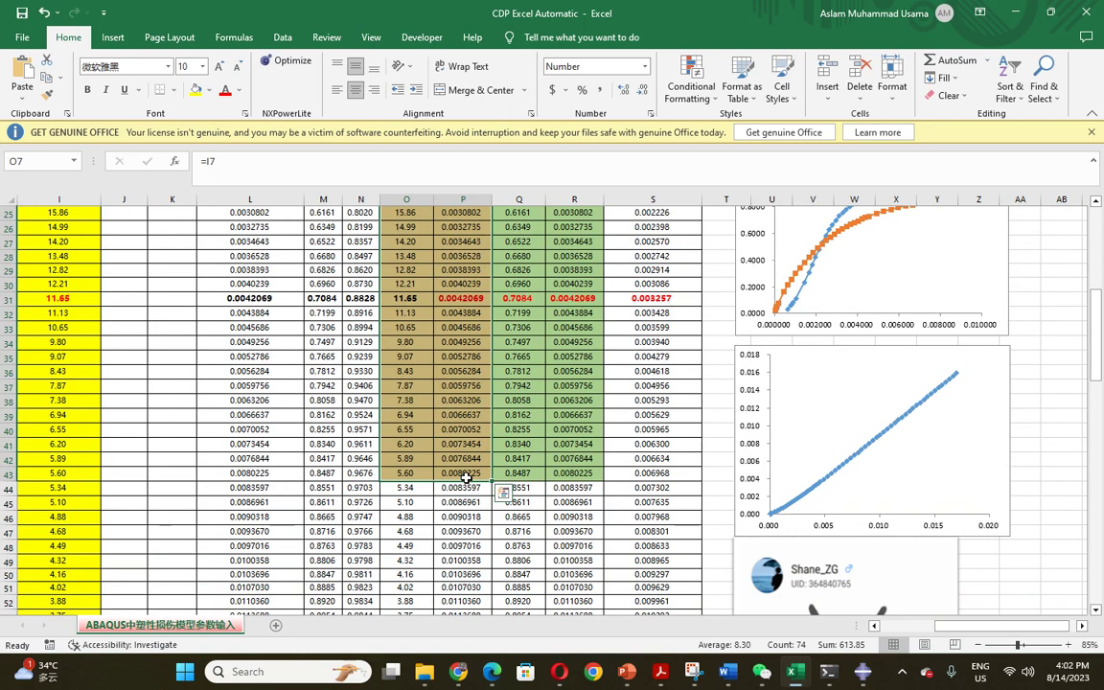
pyautogui.scroll(-9, 431, 450)
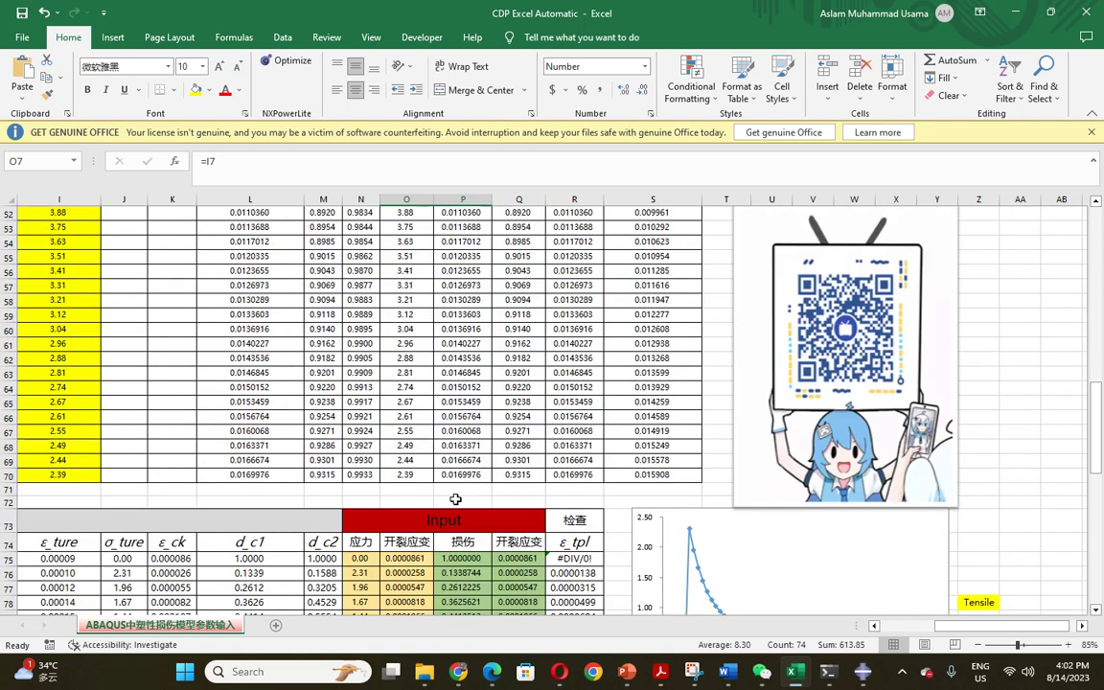
pyautogui.scroll(14, 456, 500)
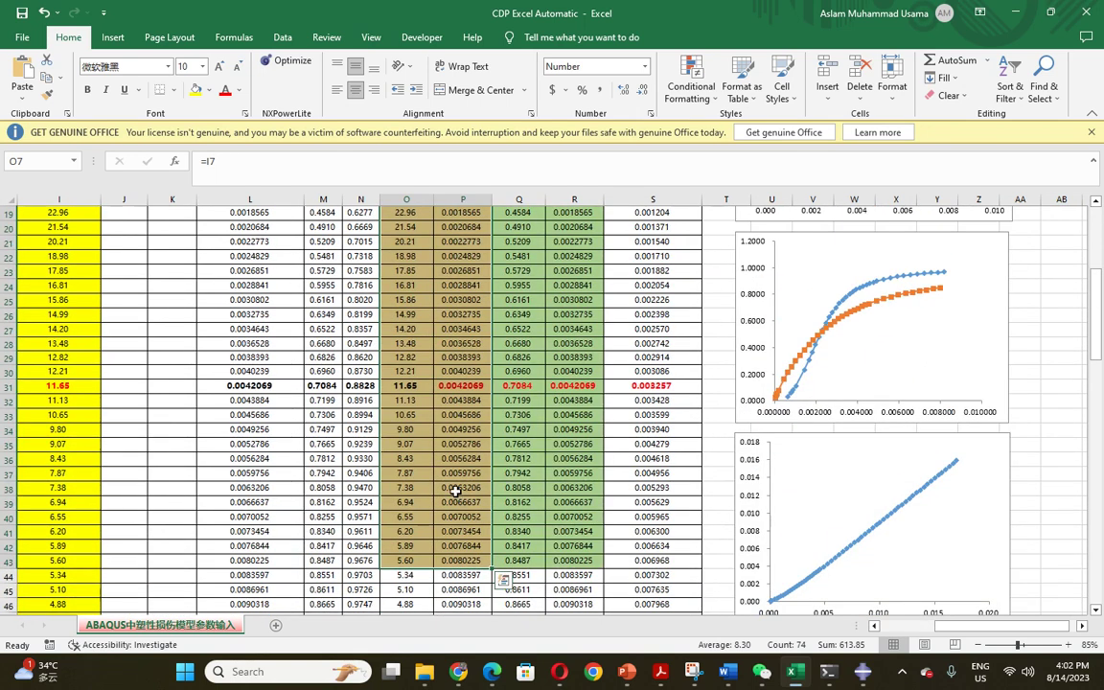
pyautogui.scroll(2, 452, 482)
pyautogui.scroll(1, 452, 482)
pyautogui.rightClick(414, 378)
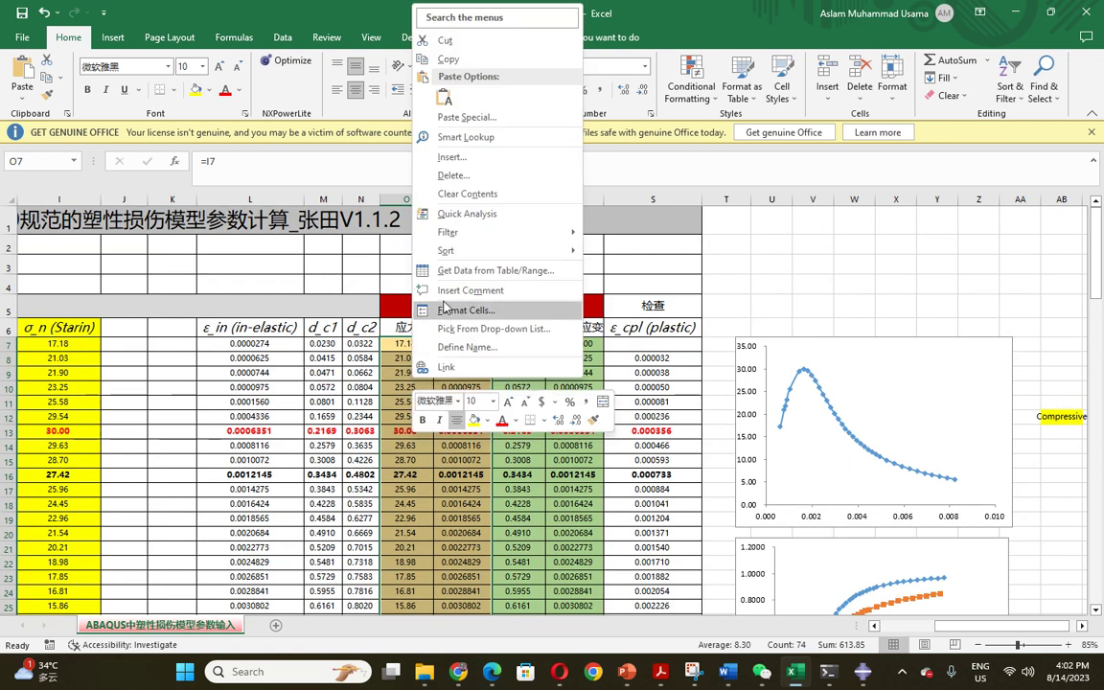
pyautogui.click(447, 59)
# Clear C30's compressive table and paste the 37 Excel rows, then select the damage values
pyautogui.hotkey('alt', 'Tab')
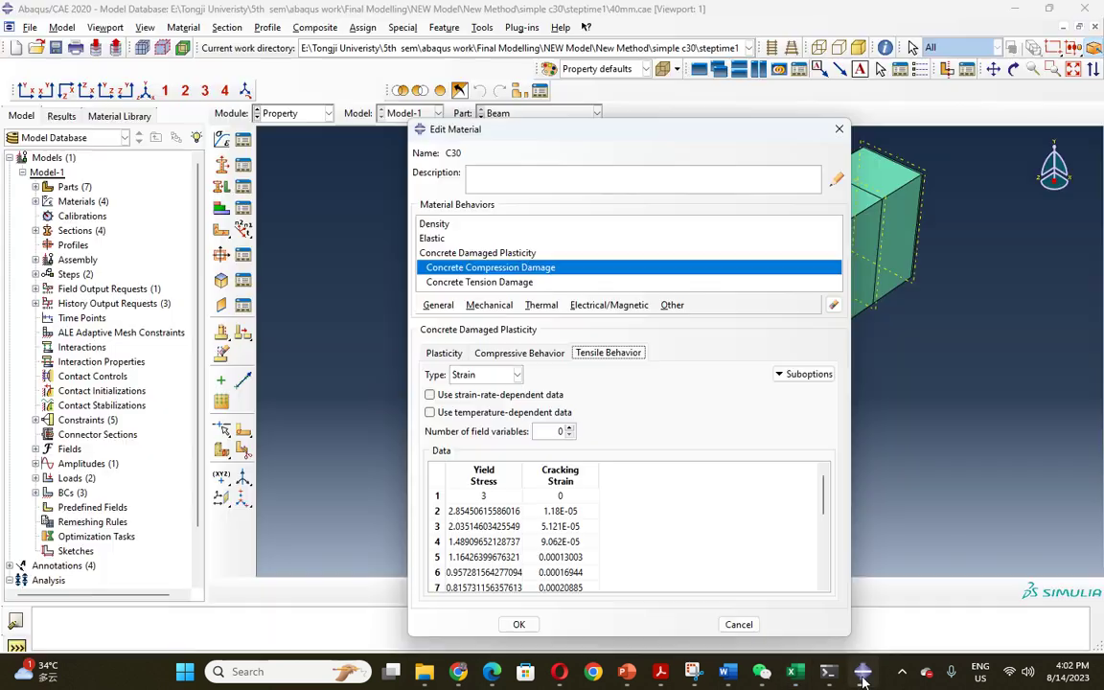
pyautogui.click(519, 353)
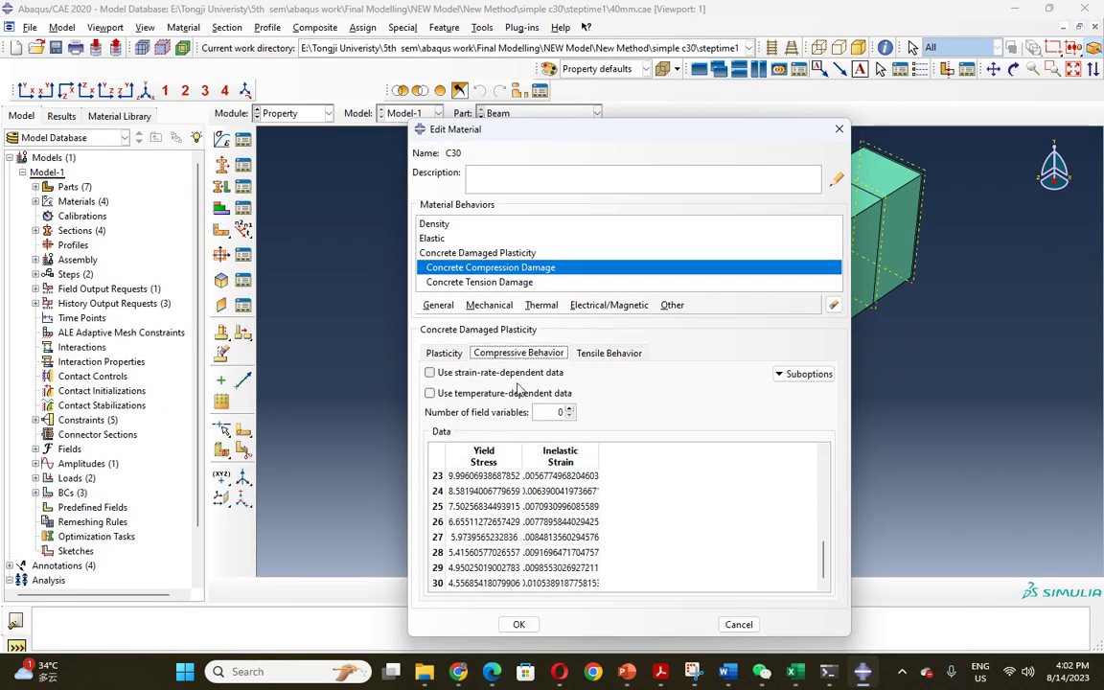
pyautogui.scroll(7, 472, 523)
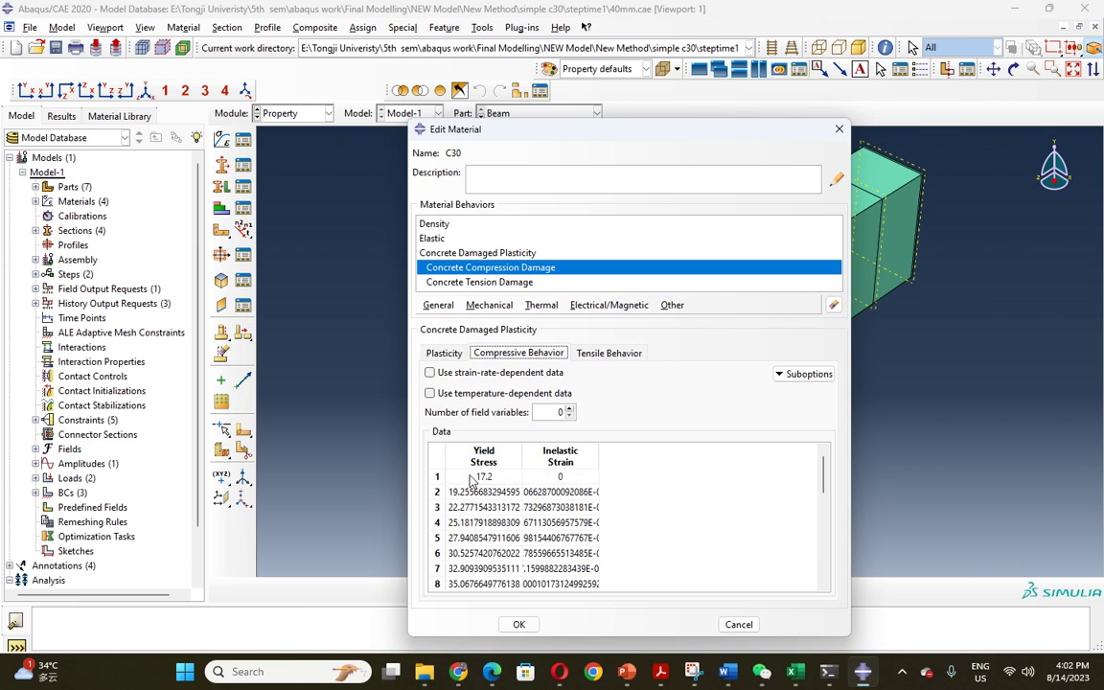
pyautogui.rightClick(470, 479)
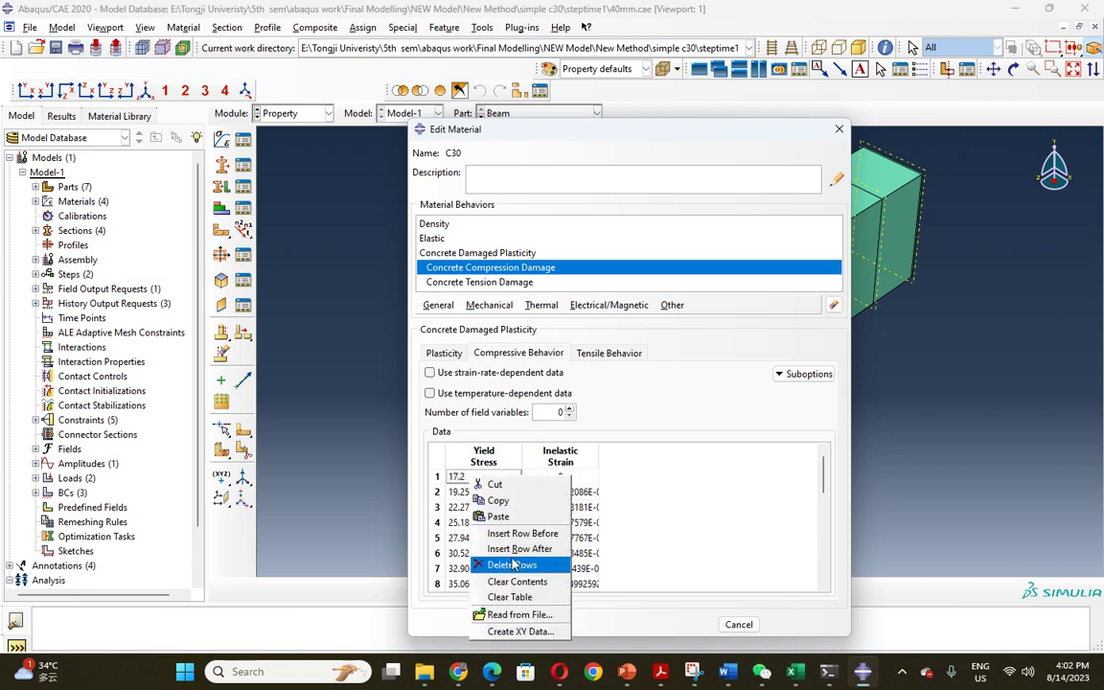
pyautogui.click(510, 596)
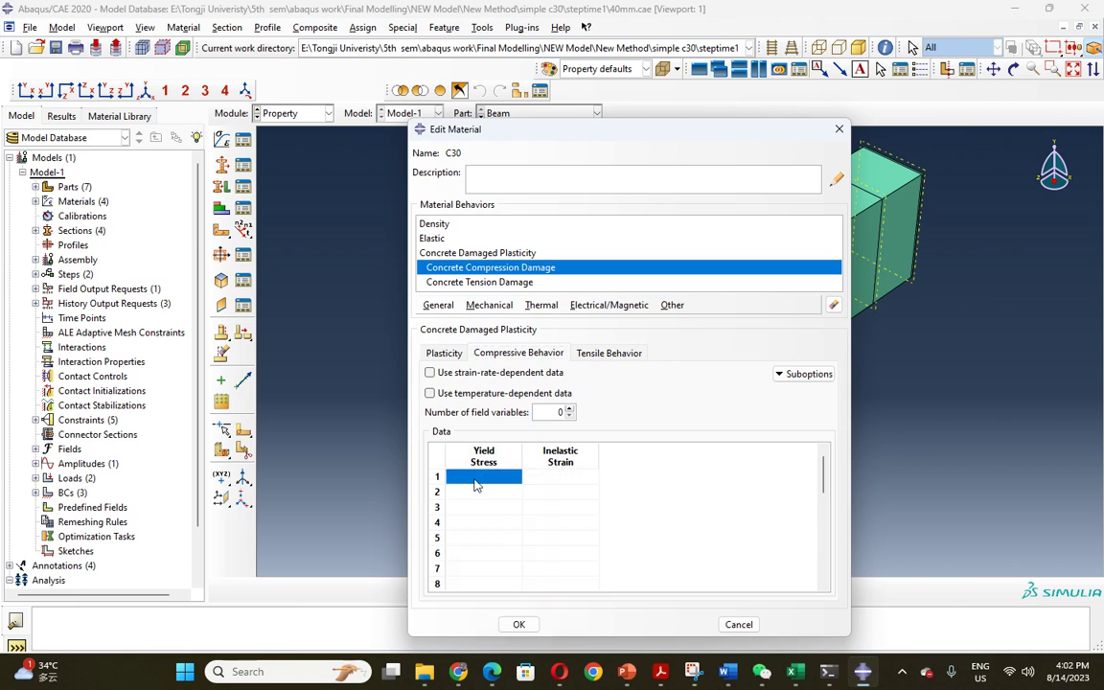
pyautogui.rightClick(477, 478)
pyautogui.click(495, 523)
pyautogui.scroll(-10, 508, 527)
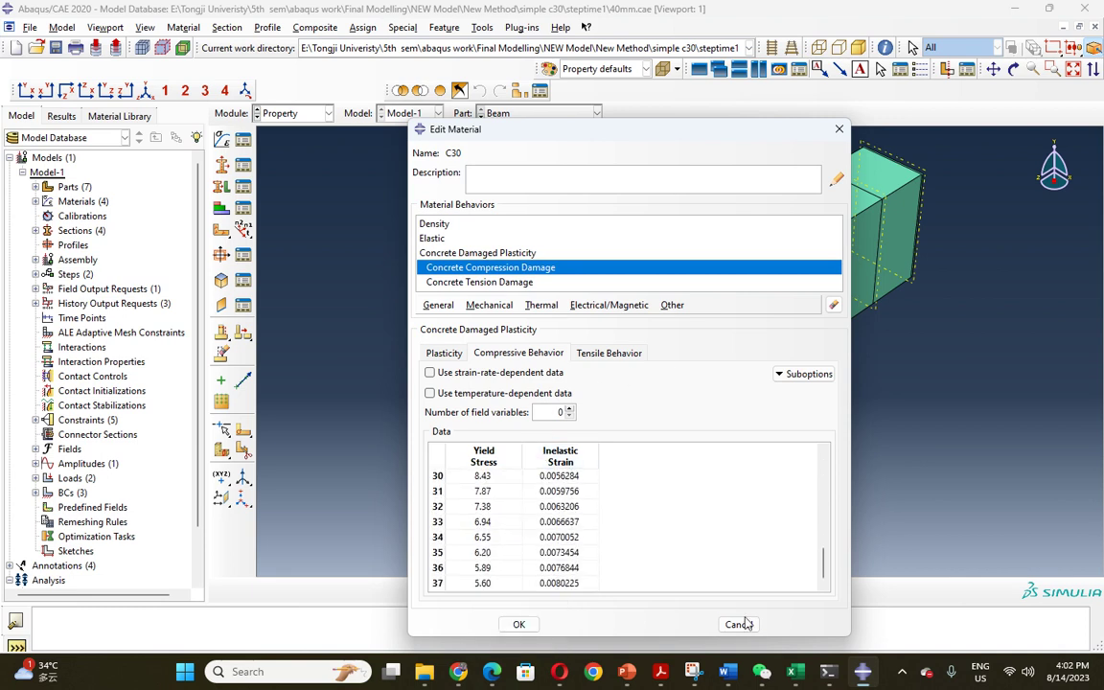
pyautogui.click(795, 672)
pyautogui.moveTo(512, 345); pyautogui.dragTo(571, 284)
# Copy the compressive damage and inelastic strain values from Excel
pyautogui.rightClick(528, 284)
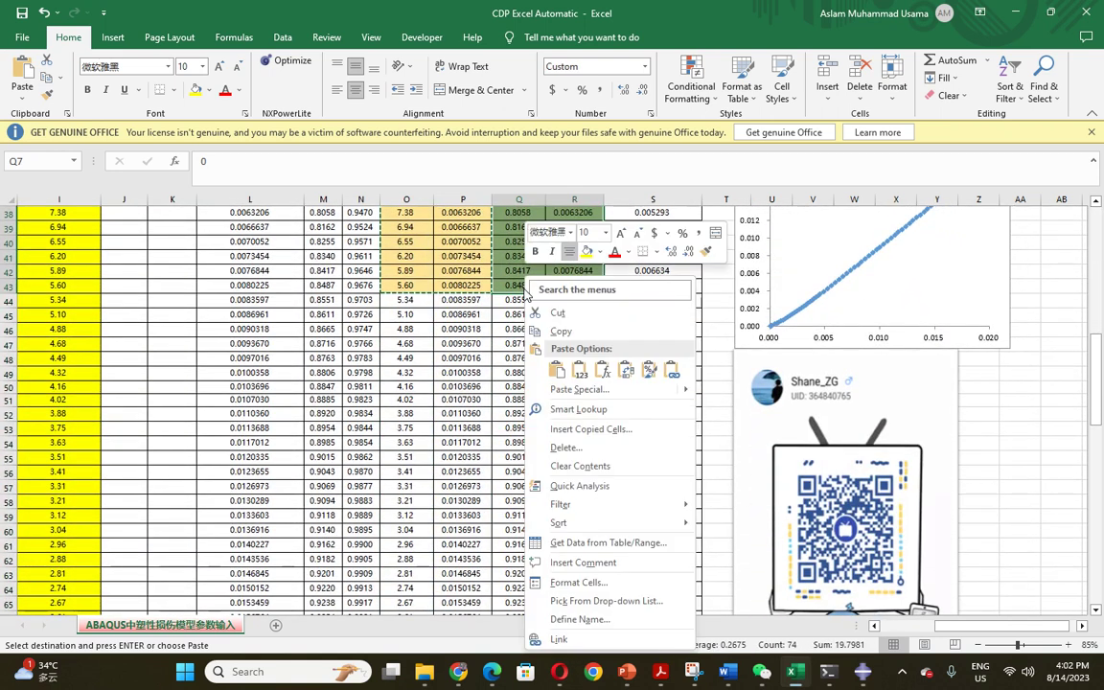
pyautogui.click(560, 332)
pyautogui.scroll(10, 560, 383)
pyautogui.hotkey('alt', 'Tab')
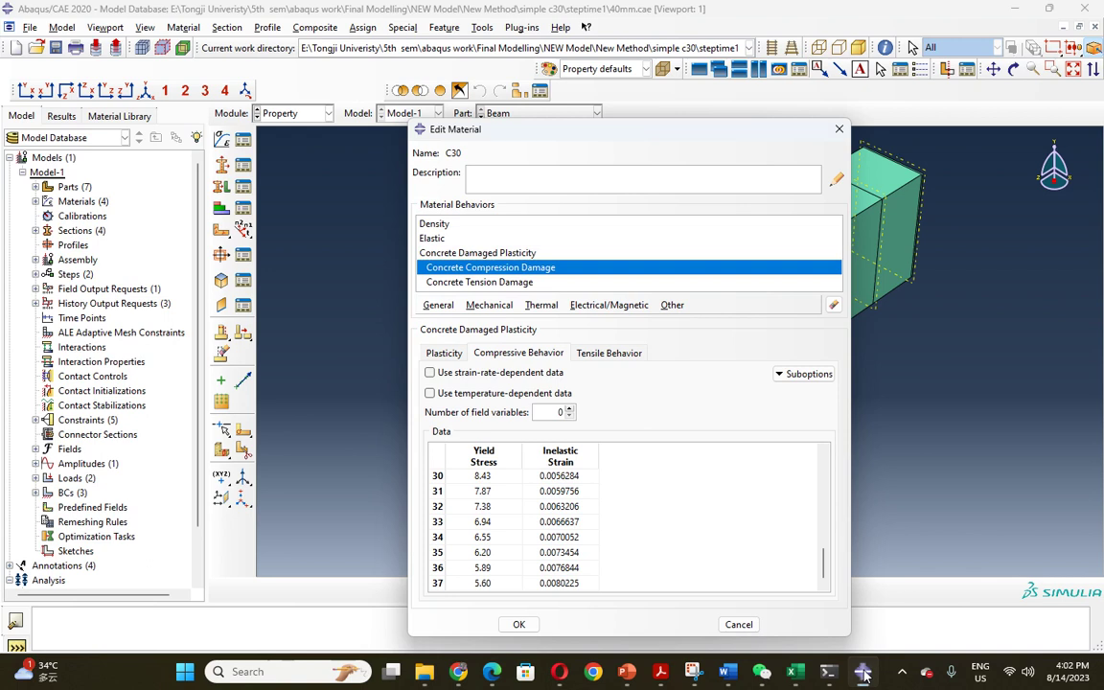
# Replace the Compression Damage suboption table with the pasted damage values and confirm
pyautogui.click(801, 374)
pyautogui.click(803, 394)
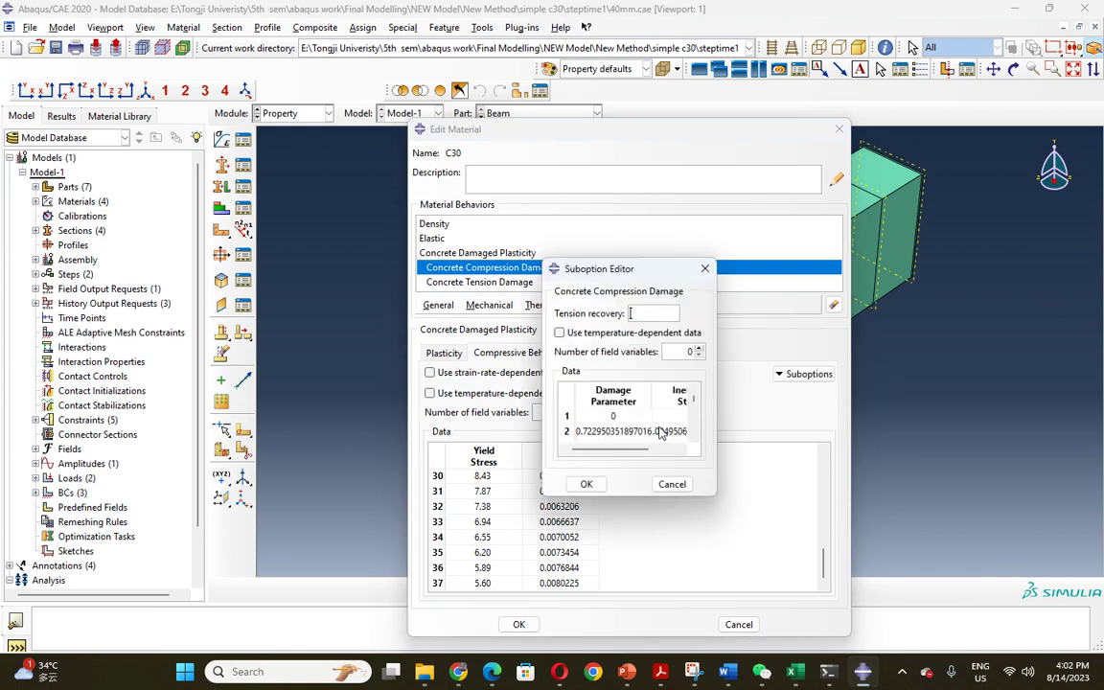
pyautogui.moveTo(717, 491); pyautogui.dragTo(791, 491)
pyautogui.click(603, 416)
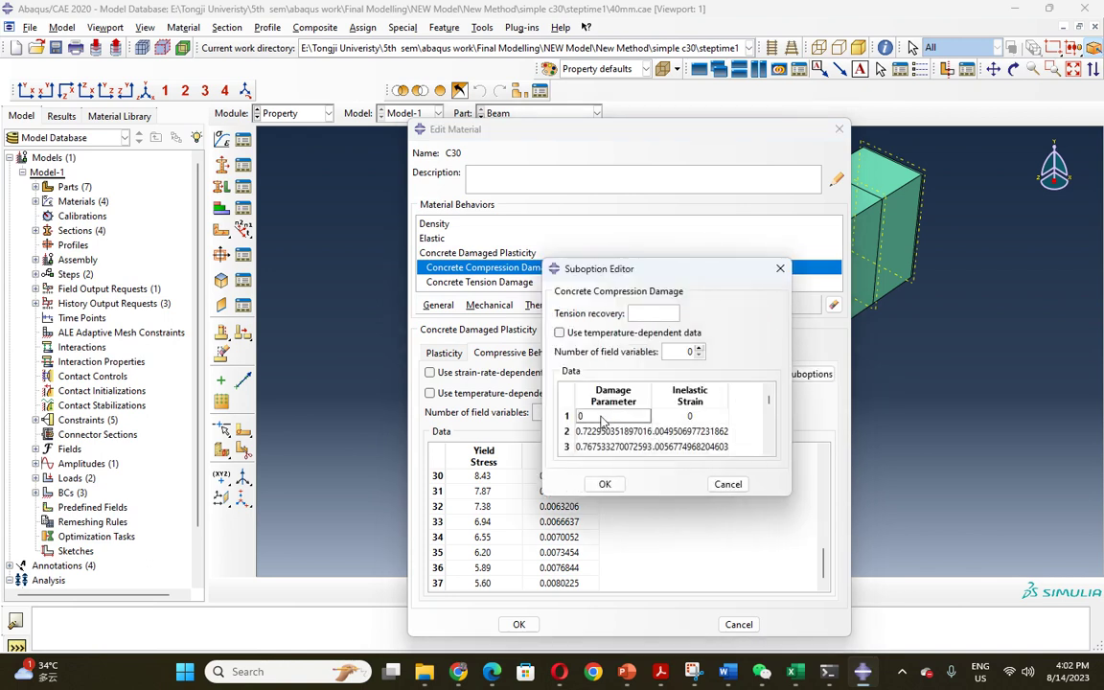
pyautogui.rightClick(603, 418)
pyautogui.click(640, 523)
pyautogui.rightClick(602, 415)
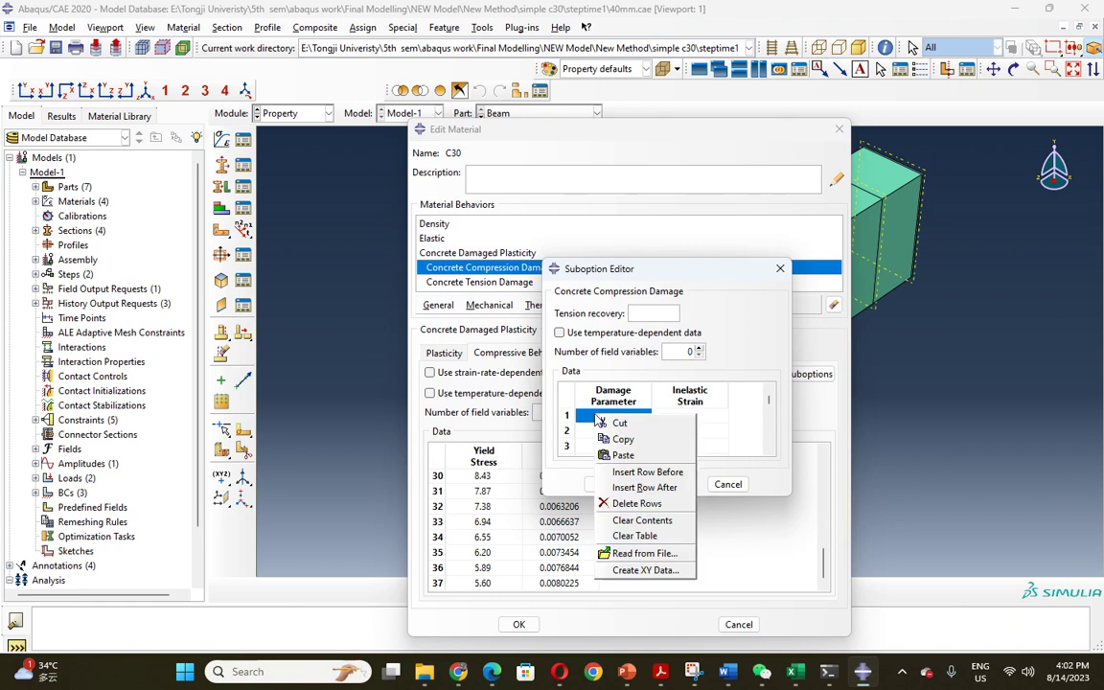
pyautogui.click(625, 457)
pyautogui.click(604, 484)
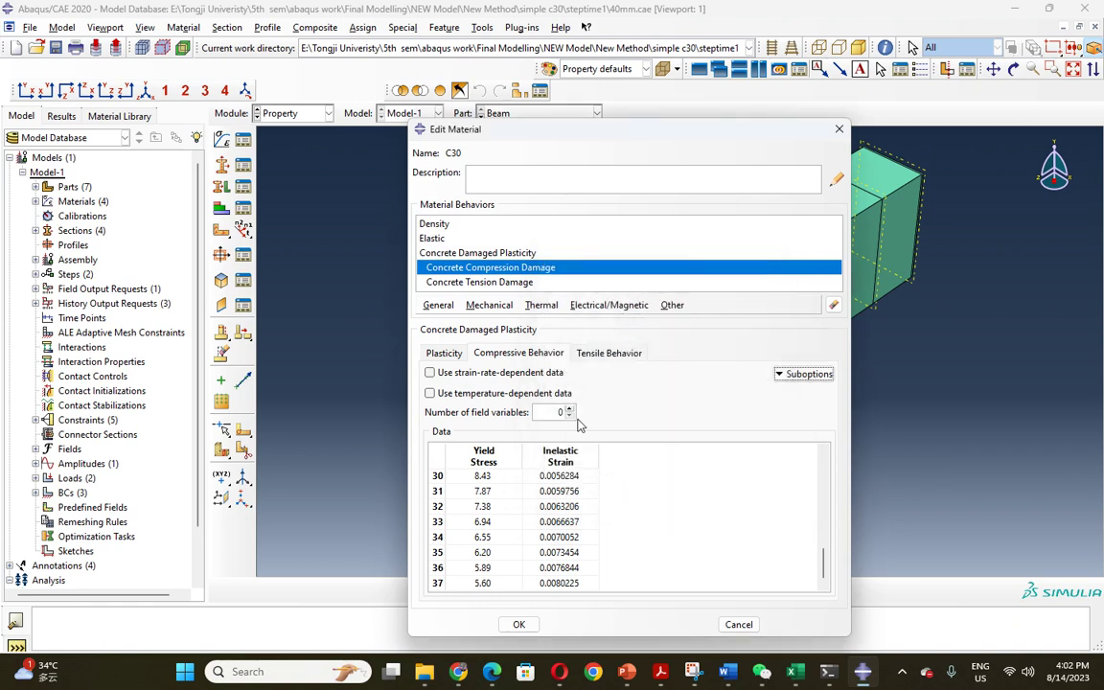
# Copy the tensile stress and cracking strain values in N75:O93 from Excel
pyautogui.click(589, 352)
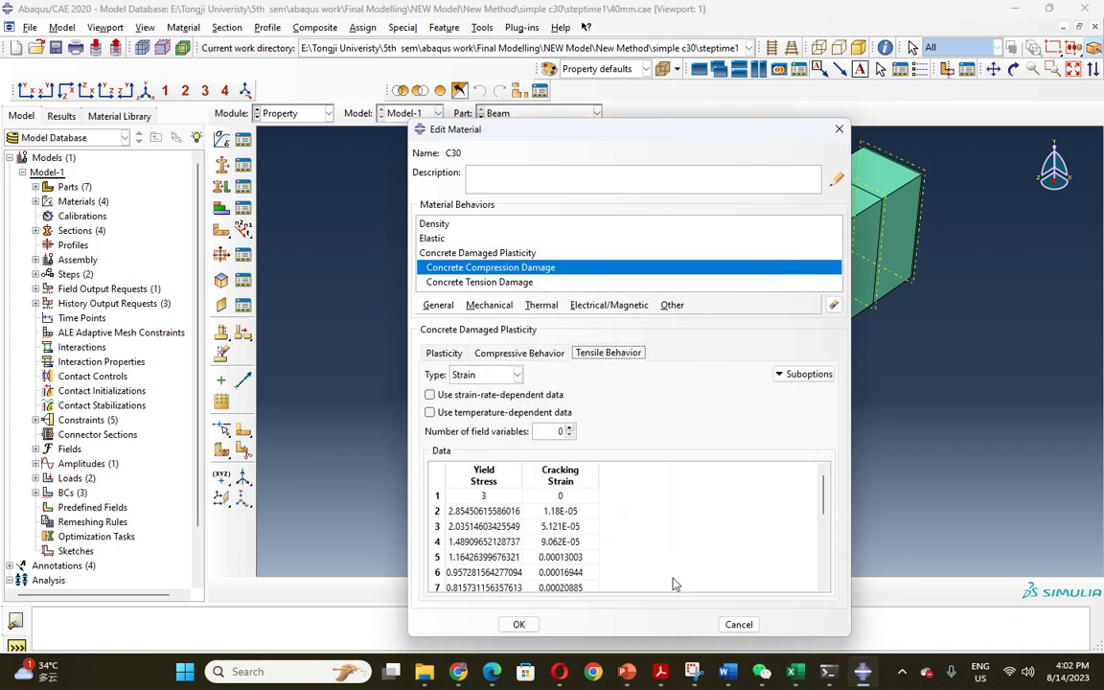
pyautogui.click(794, 670)
pyautogui.scroll(-10, 526, 464)
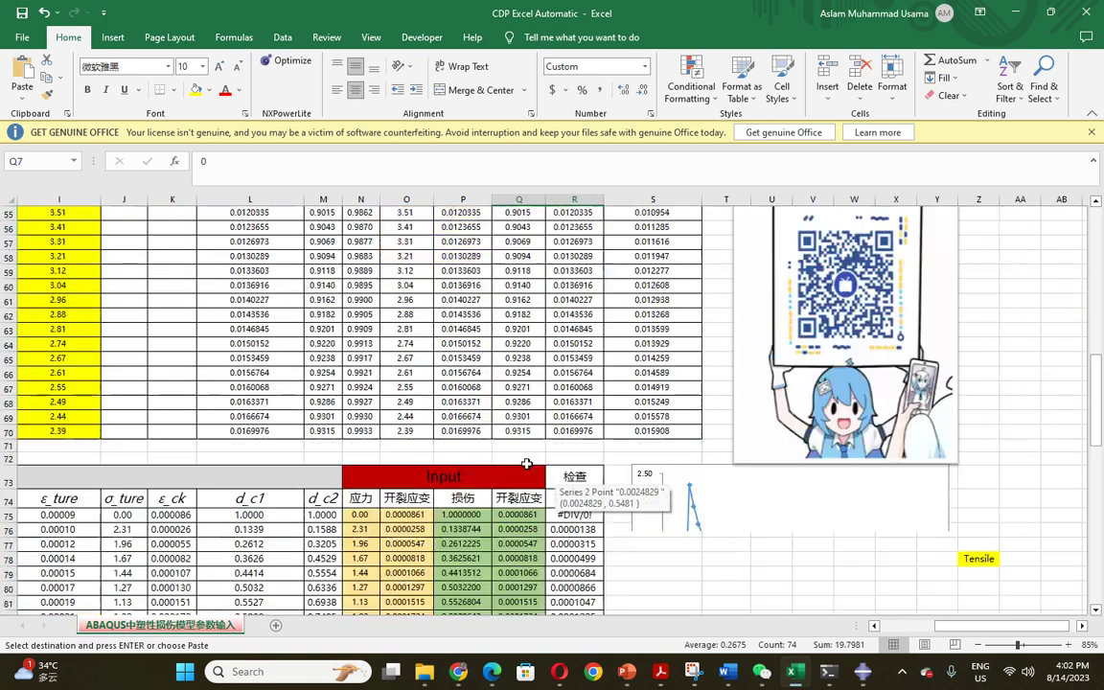
pyautogui.scroll(-7, 526, 464)
pyautogui.scroll(2, 374, 364)
pyautogui.moveTo(360, 296); pyautogui.dragTo(407, 556)
pyautogui.rightClick(354, 487)
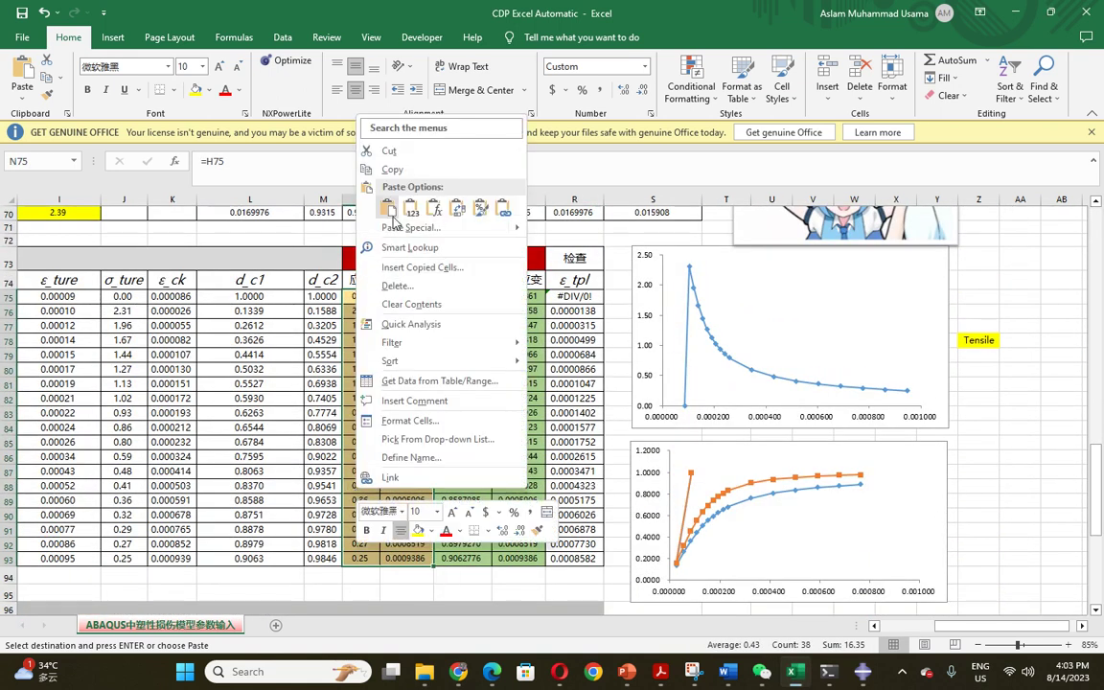
pyautogui.click(363, 167)
# Clear C30's tensile behaviour table and paste in the copied values
pyautogui.hotkey('alt', 'Tab')
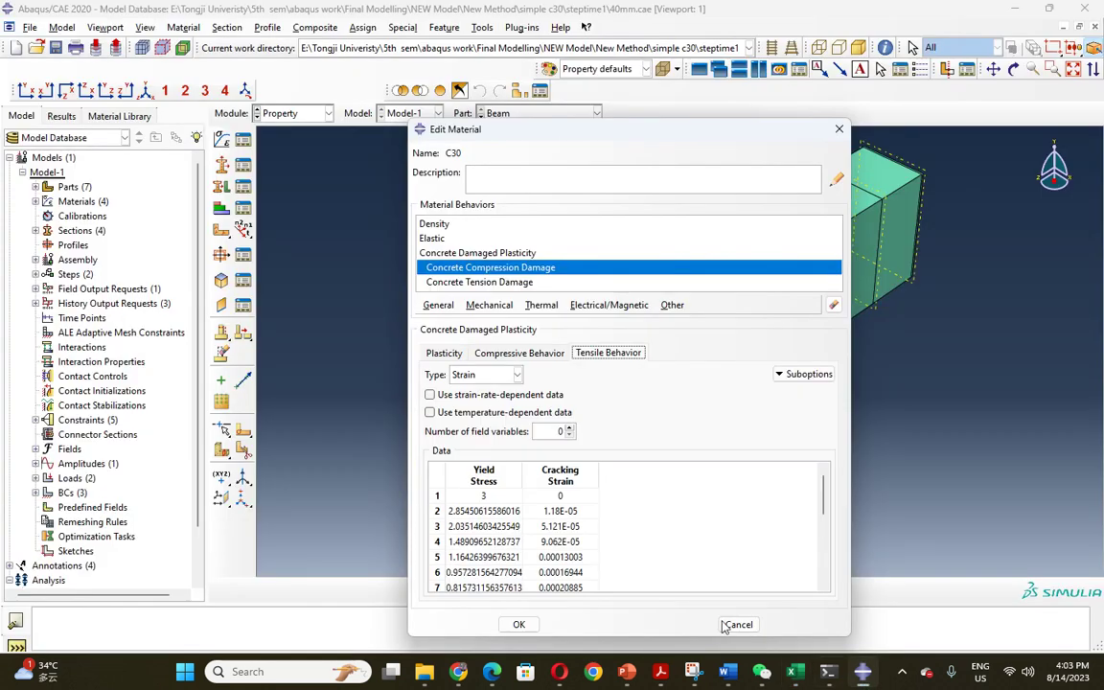
pyautogui.rightClick(491, 493)
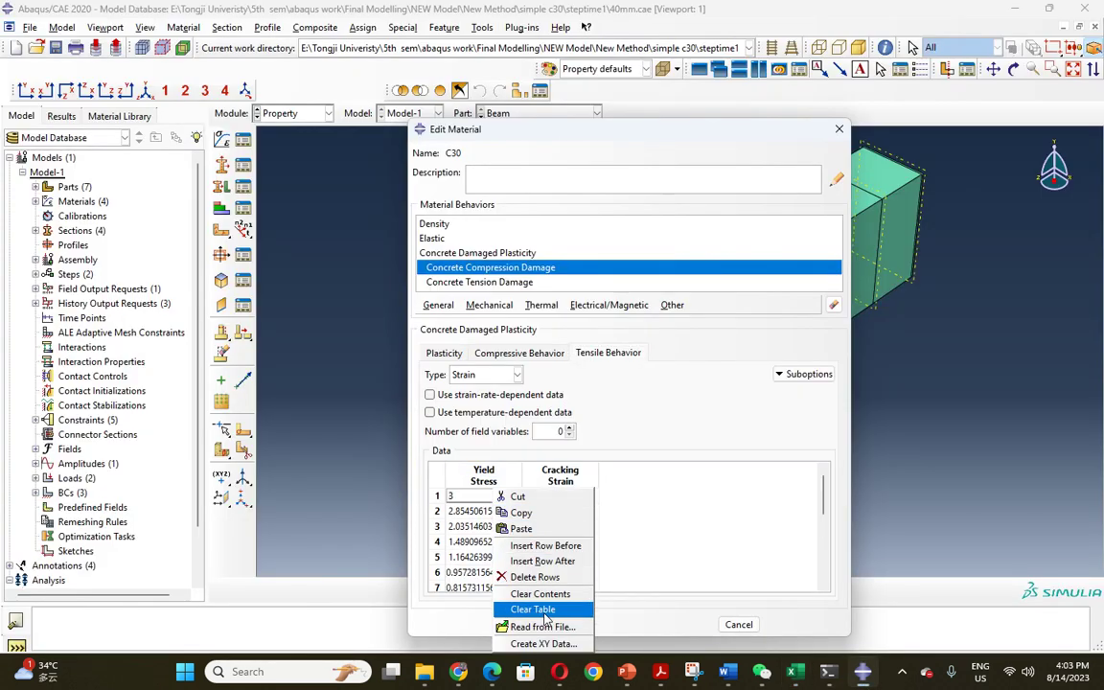
pyautogui.click(543, 609)
pyautogui.rightClick(477, 507)
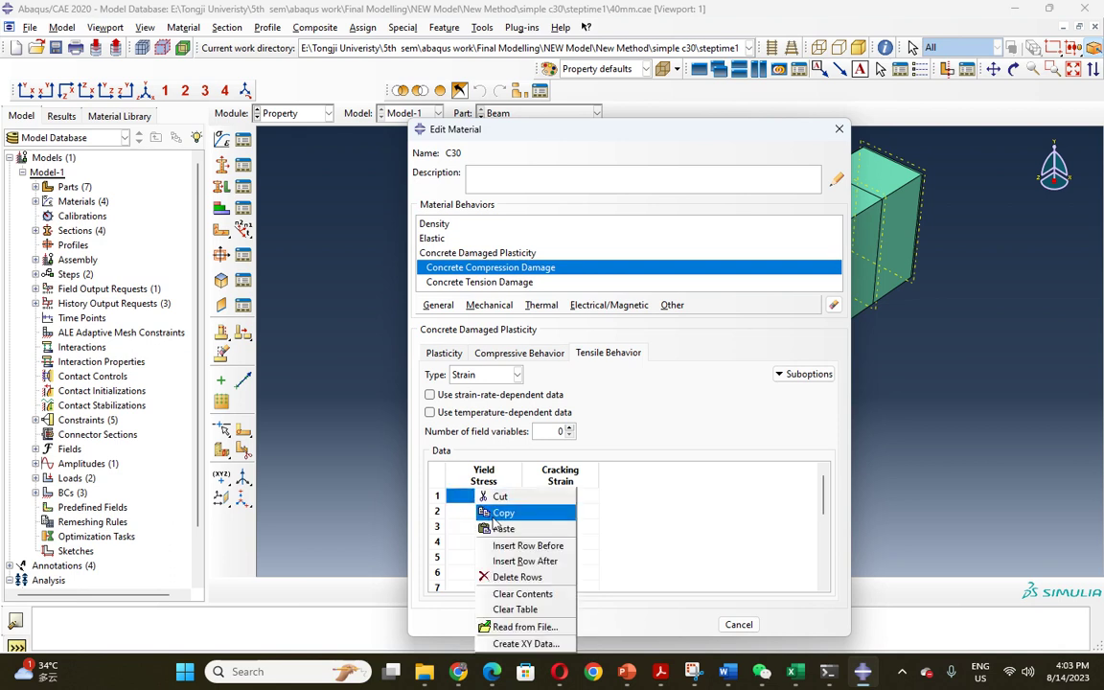
pyautogui.click(497, 530)
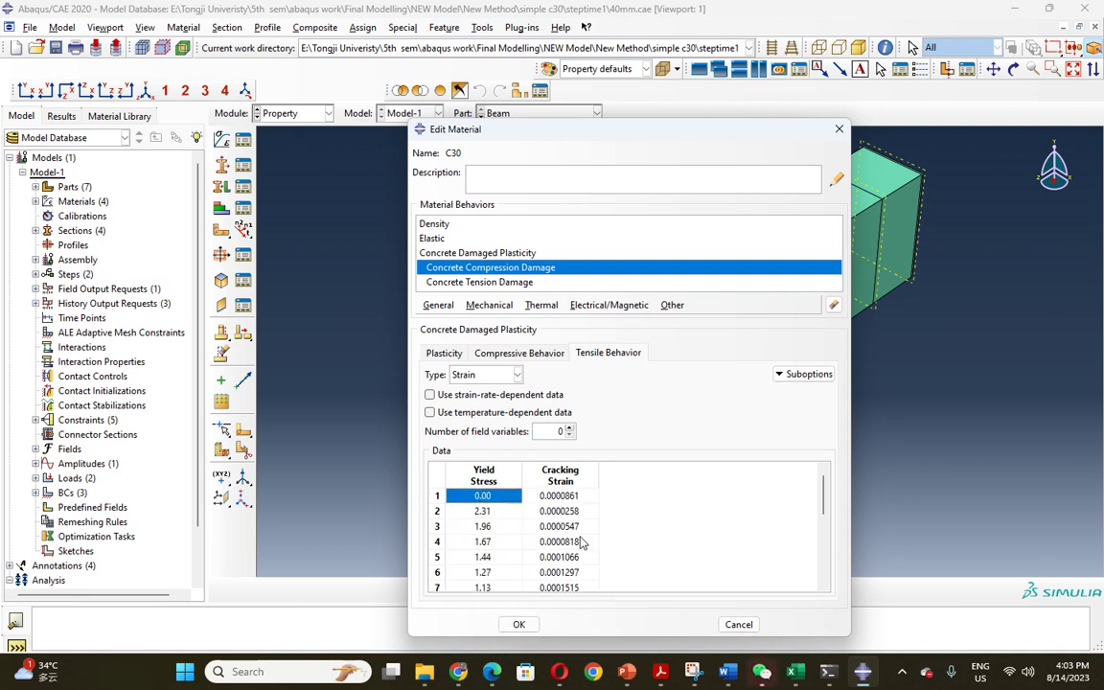
# Copy the tensile damage and cracking strain values in P75:Q93 from Excel
pyautogui.click(794, 676)
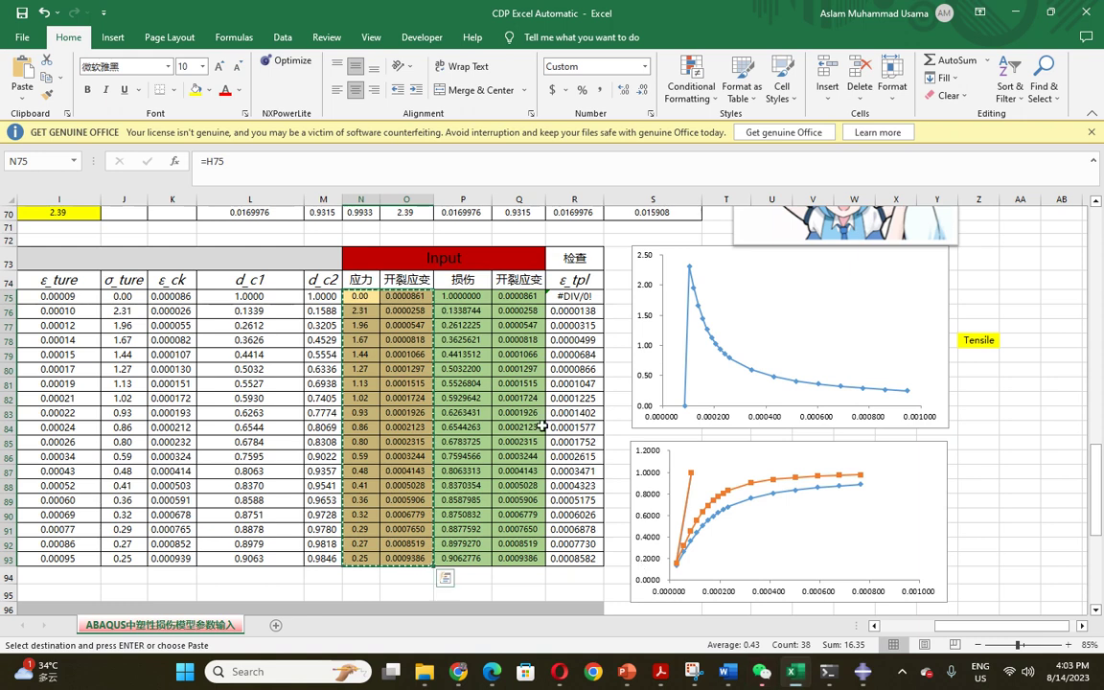
pyautogui.moveTo(462, 296); pyautogui.dragTo(525, 556)
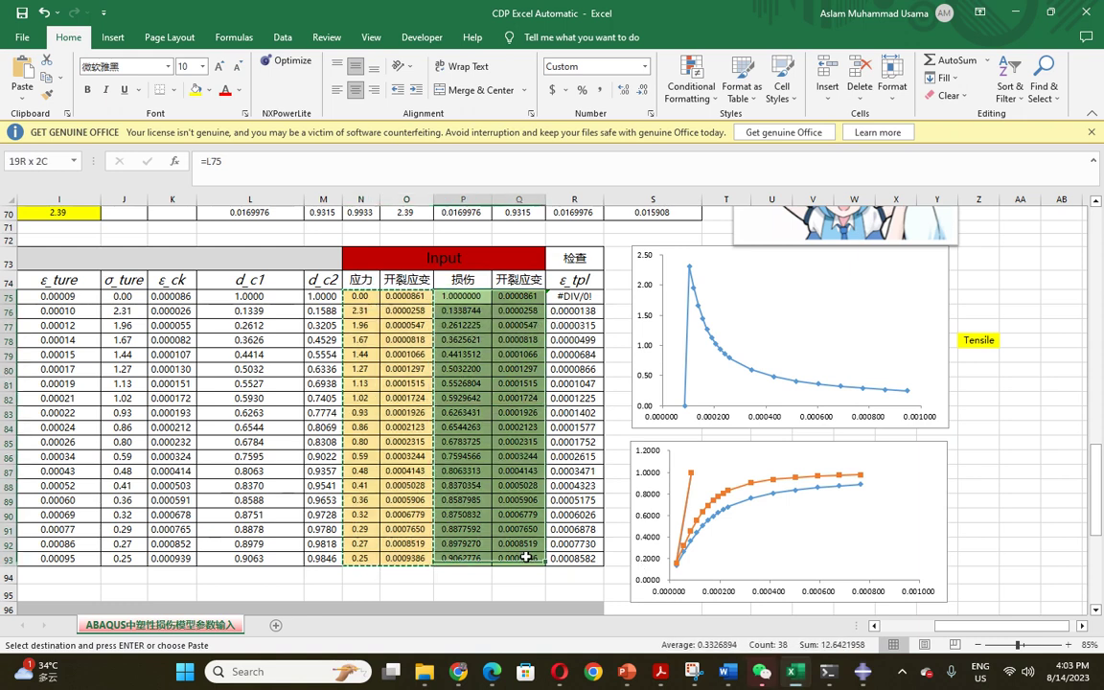
pyautogui.rightClick(468, 557)
pyautogui.click(502, 234)
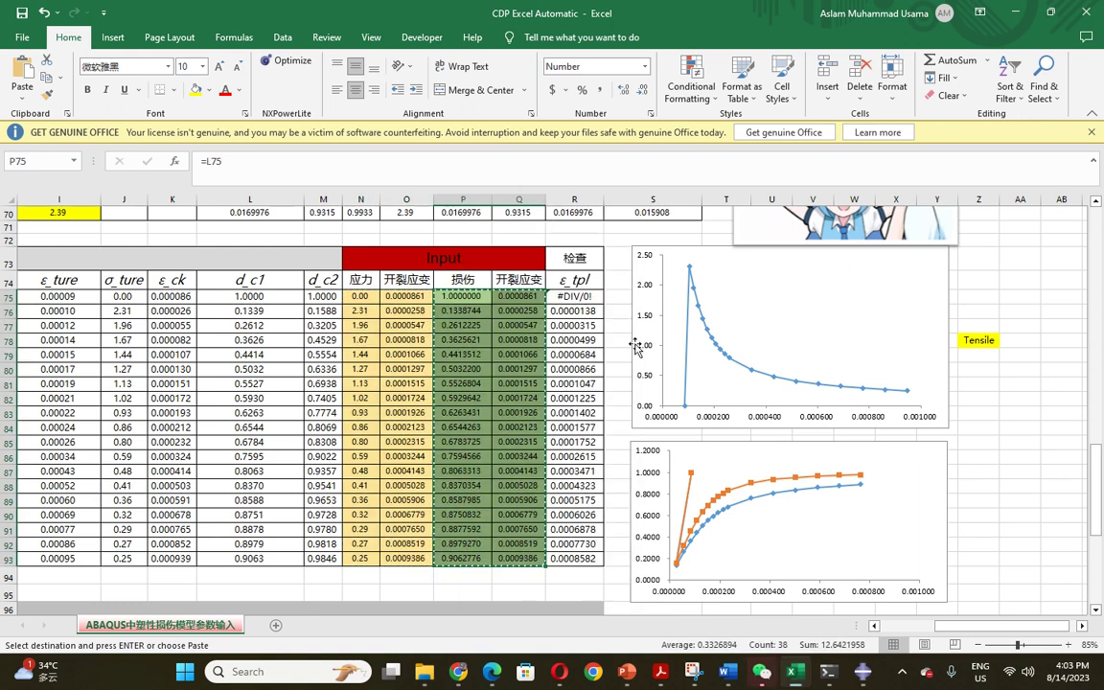
pyautogui.click(853, 675)
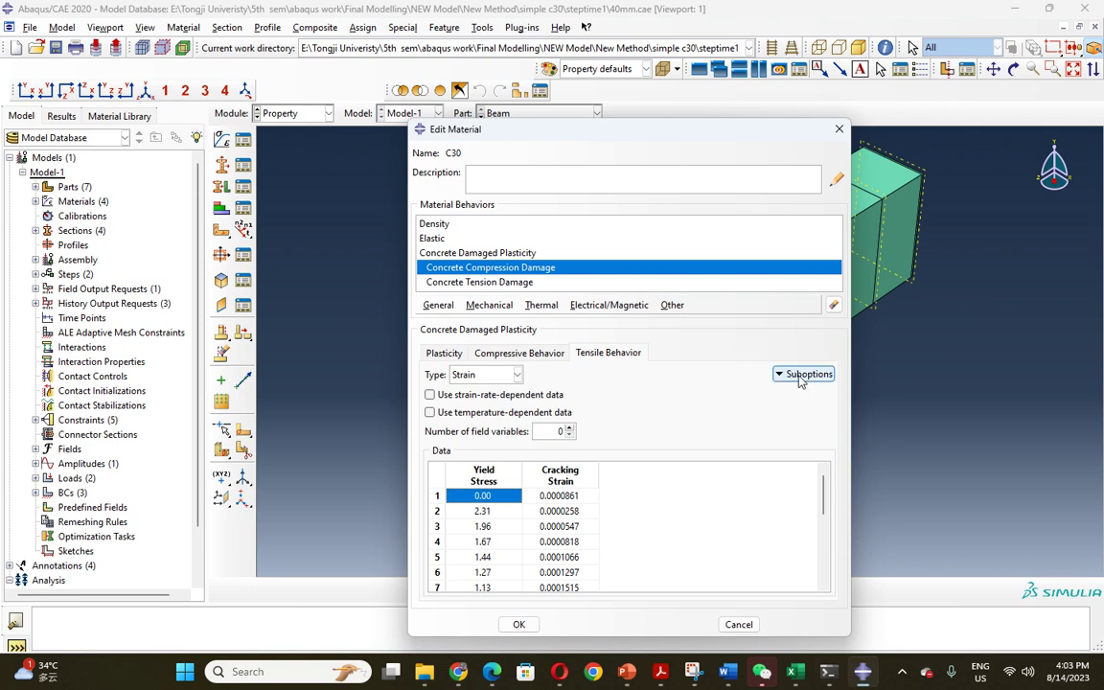
# Add a Tension Damage table with the pasted values and save the C30 material
pyautogui.click(800, 379)
pyautogui.click(807, 391)
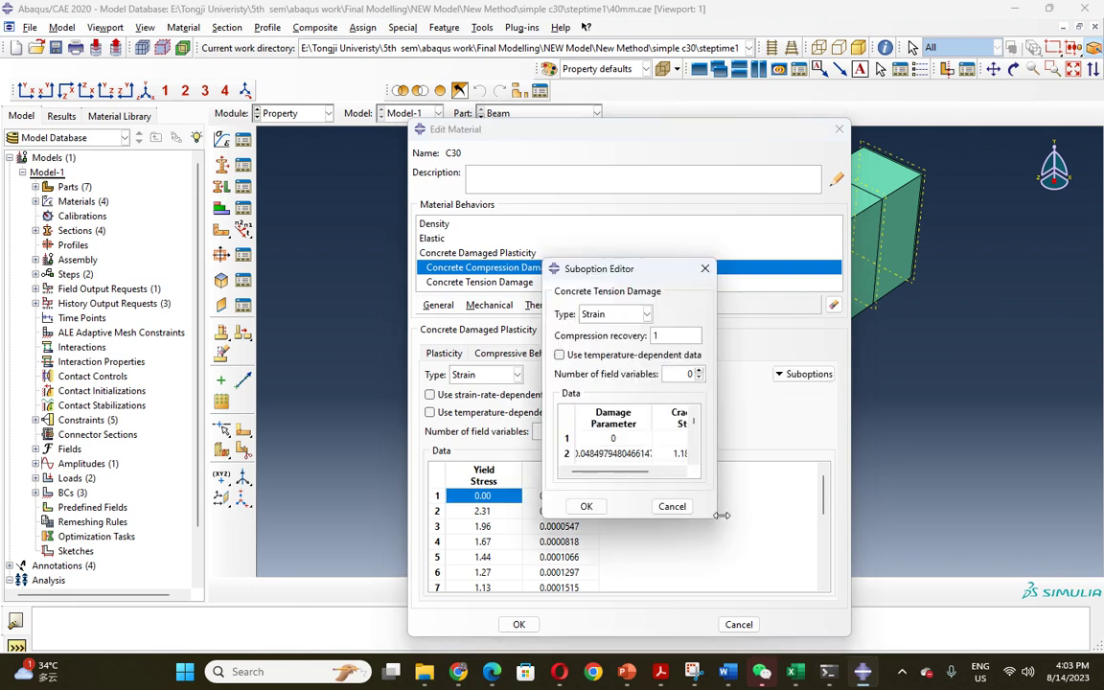
pyautogui.moveTo(722, 516); pyautogui.dragTo(840, 516)
pyautogui.rightClick(620, 440)
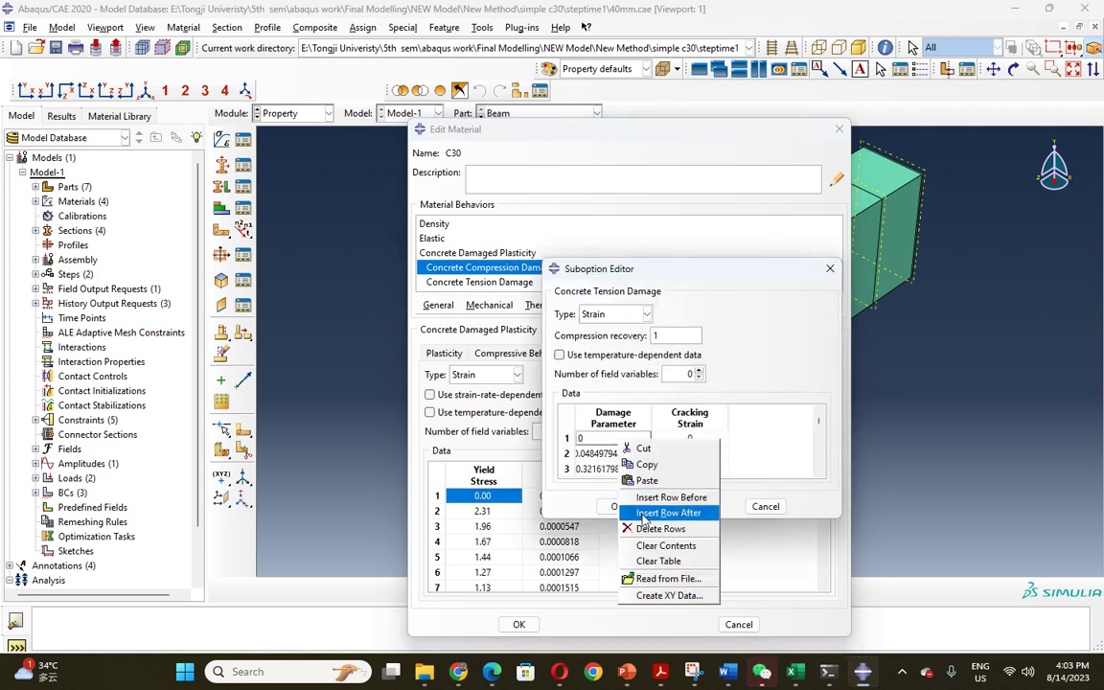
pyautogui.click(657, 561)
pyautogui.rightClick(612, 439)
pyautogui.click(633, 479)
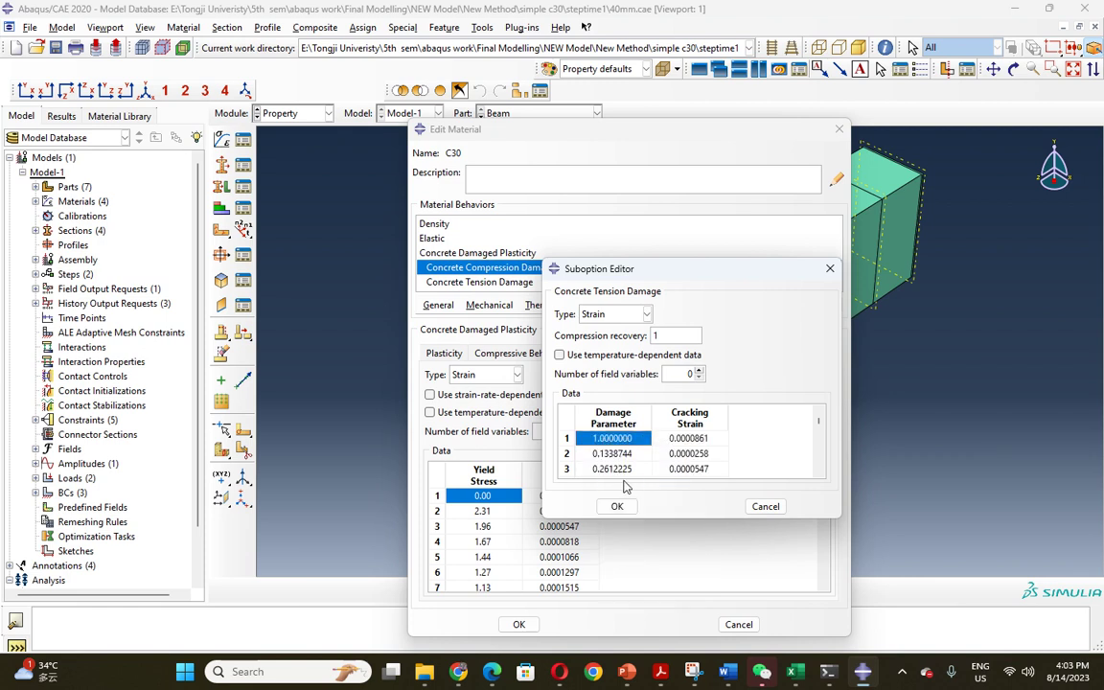
pyautogui.click(617, 507)
pyautogui.click(521, 625)
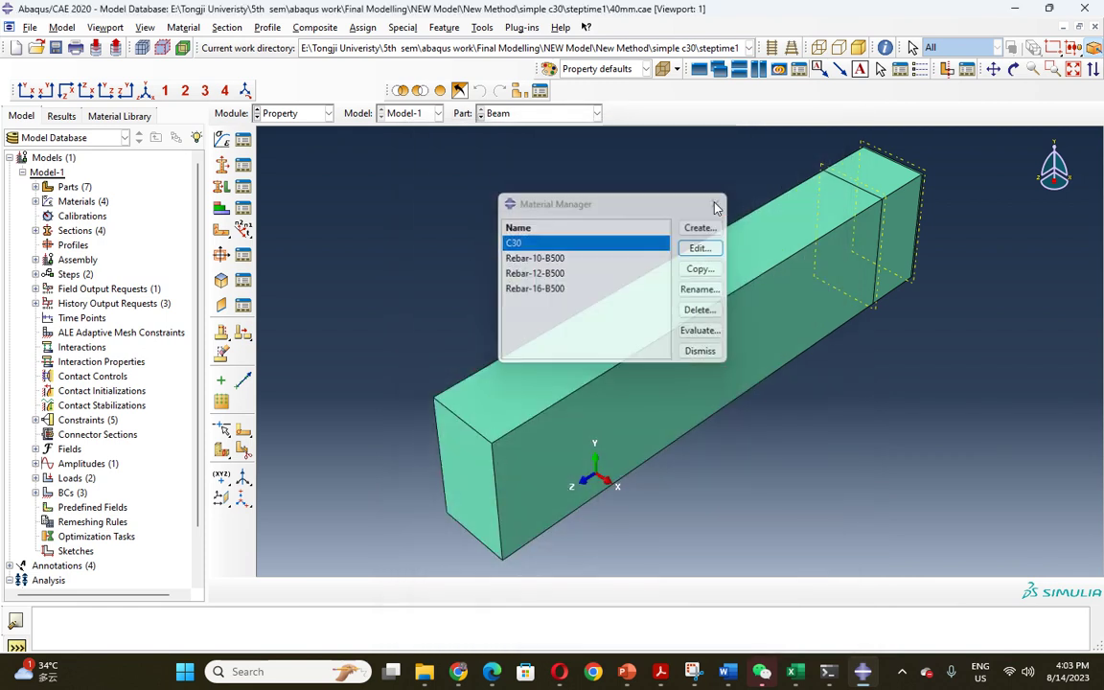
# Close the Material Manager, minimize Abaqus/CAE and scroll to the top of the C30 CDP sheet
pyautogui.click(701, 352)
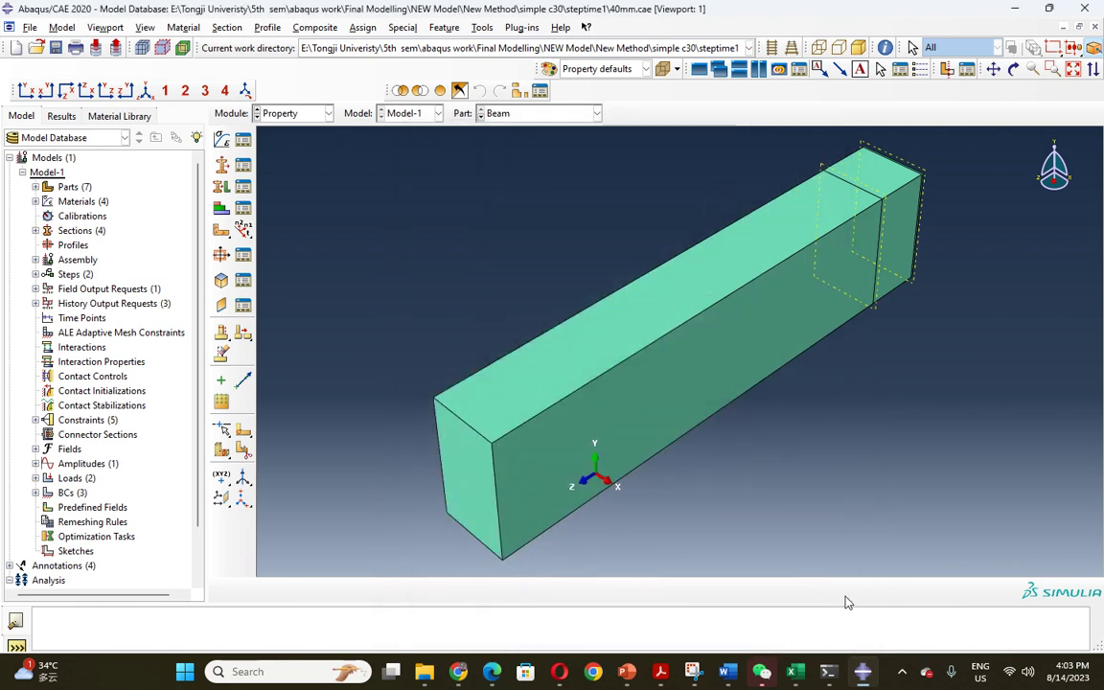
pyautogui.click(1014, 10)
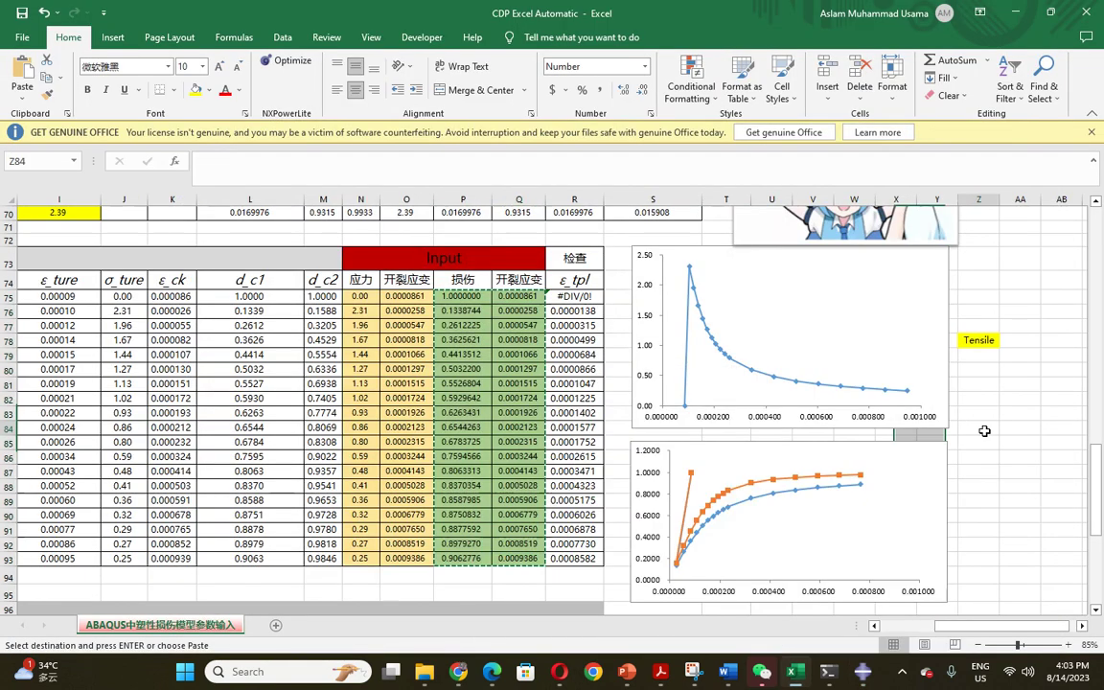
pyautogui.scroll(1, 441, 384)
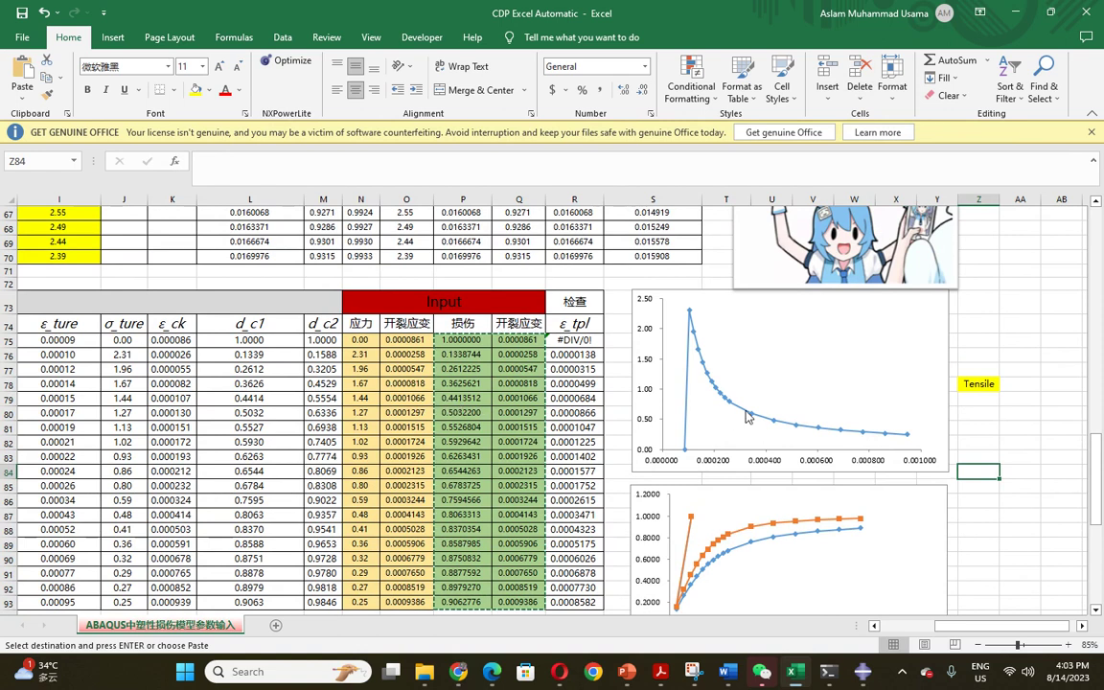
pyautogui.click(715, 406)
pyautogui.scroll(10, 714, 406)
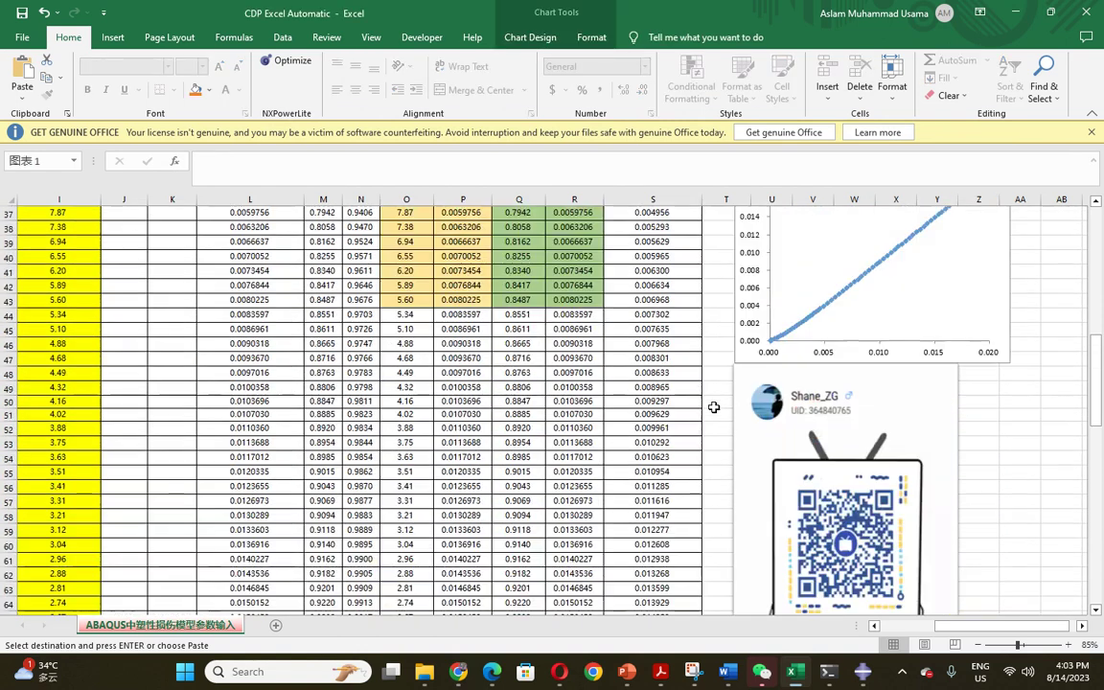
pyautogui.scroll(12, 713, 406)
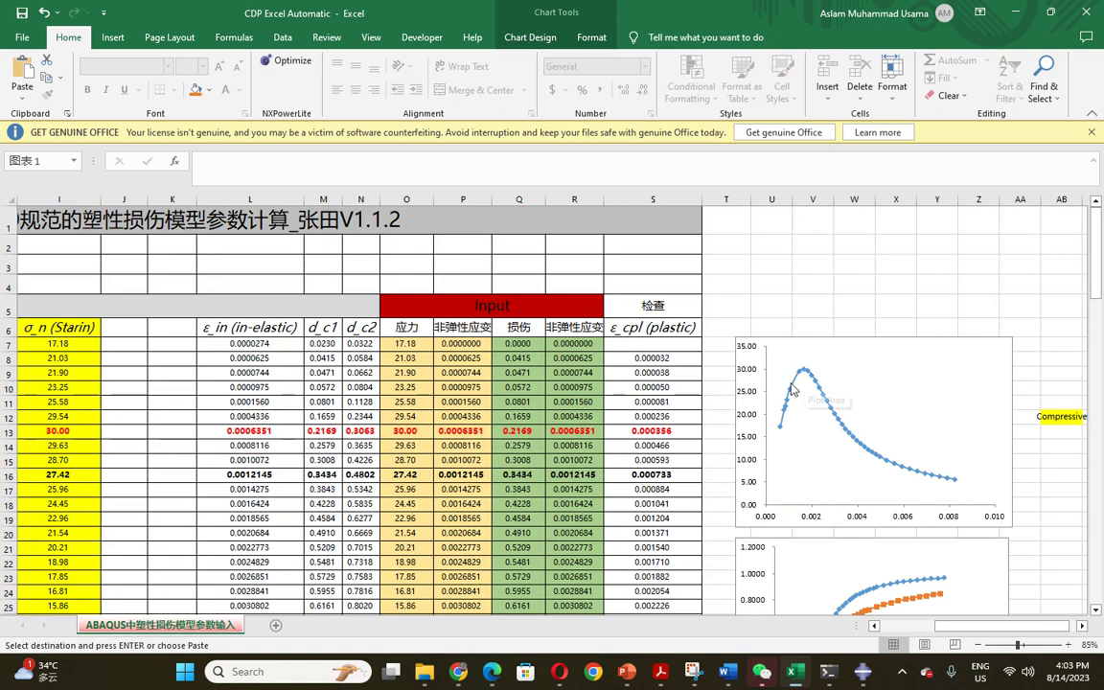
pyautogui.moveTo(952, 634); pyautogui.dragTo(924, 640)
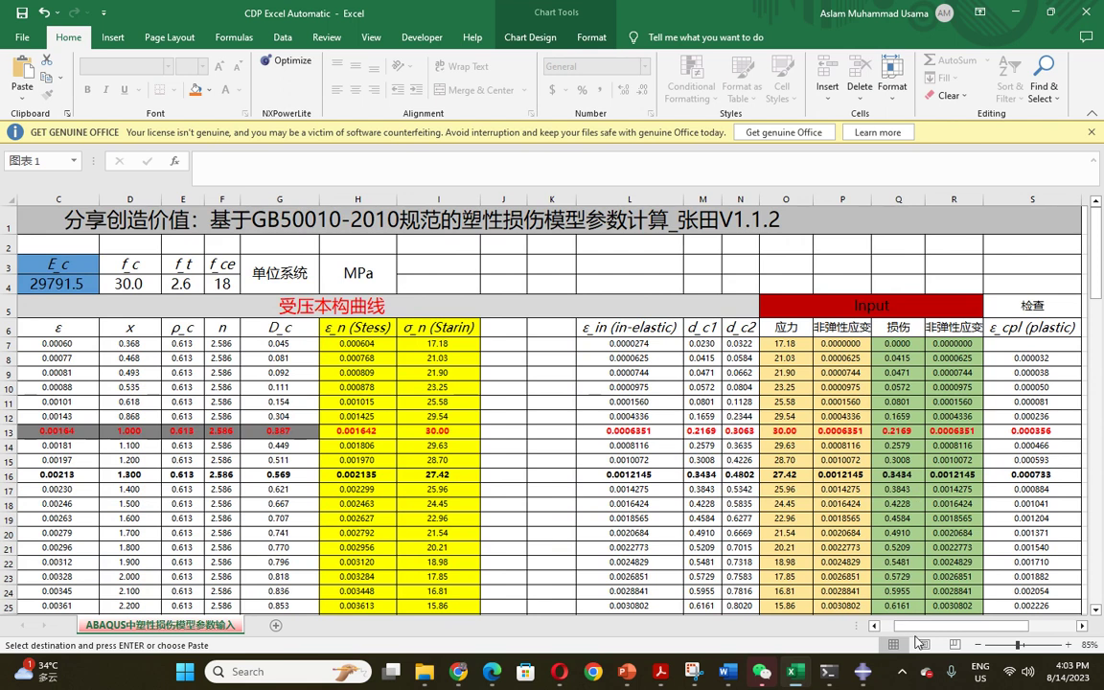
pyautogui.click(902, 672)
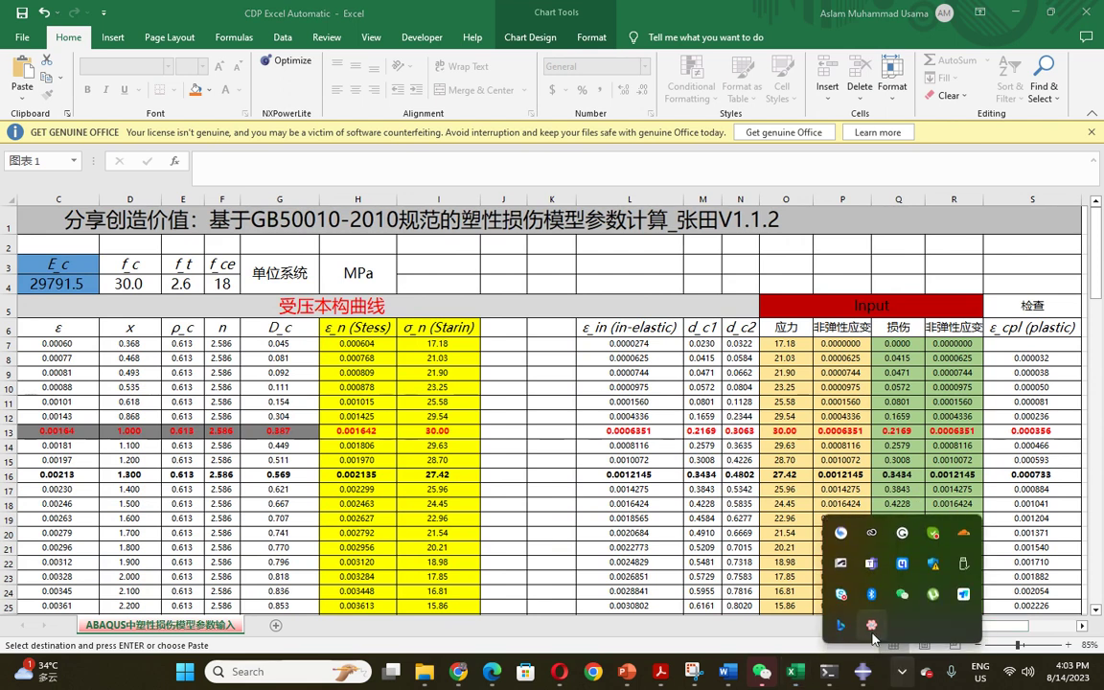